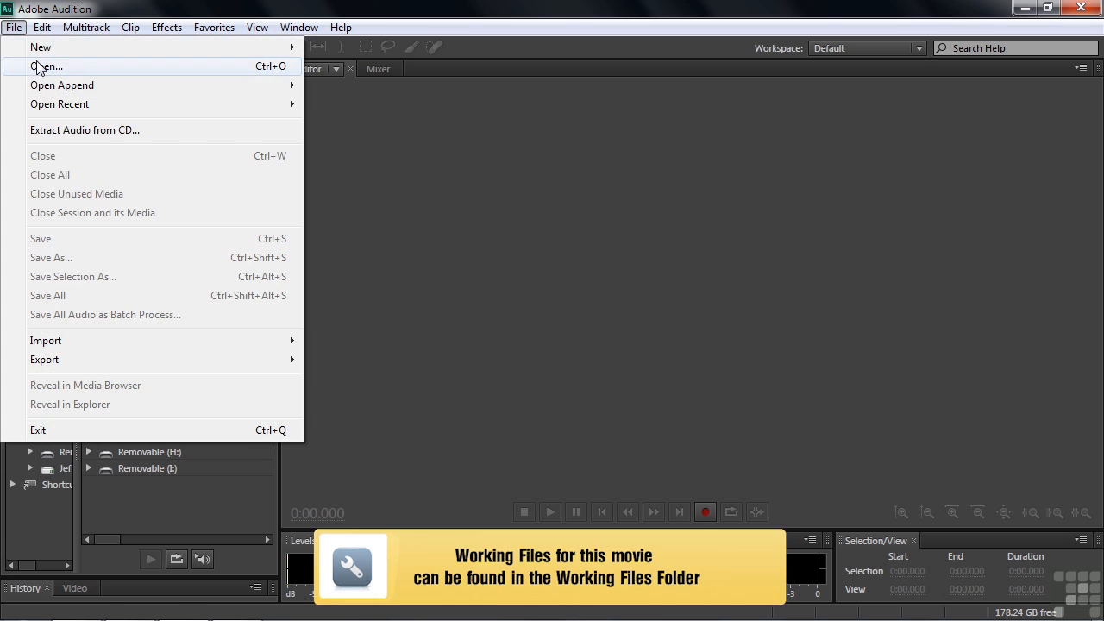
Step: Open the six narration files gettysburg-1.wav through gettysburg-6.wav from the narrations folder
{"action": "left_click", "coordinate": [397, 211]}
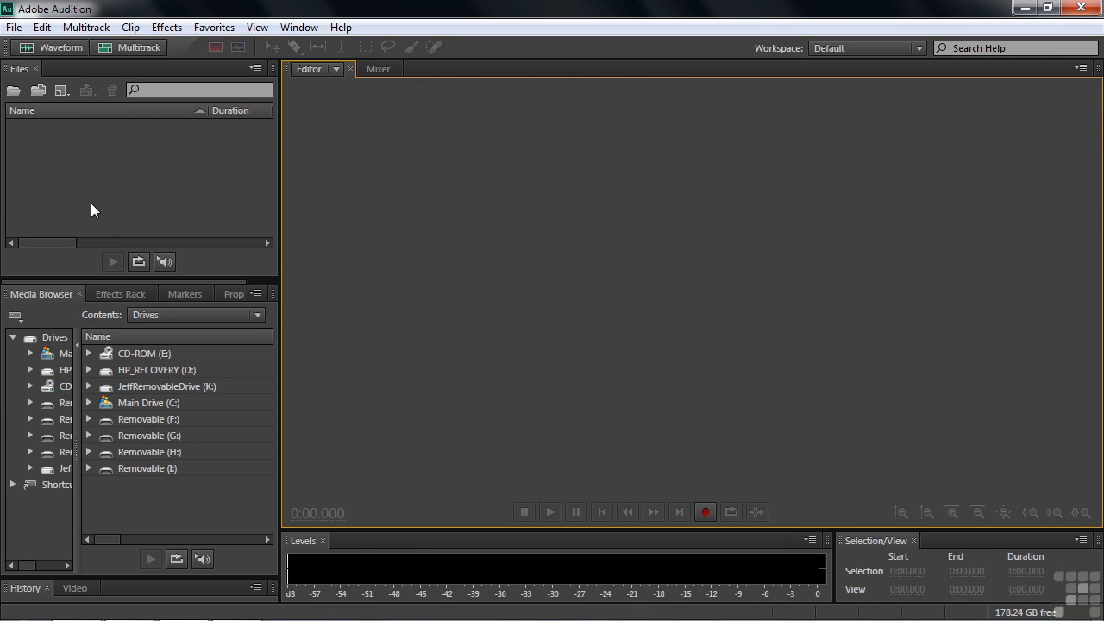
{"action": "double_click", "coordinate": [55, 178]}
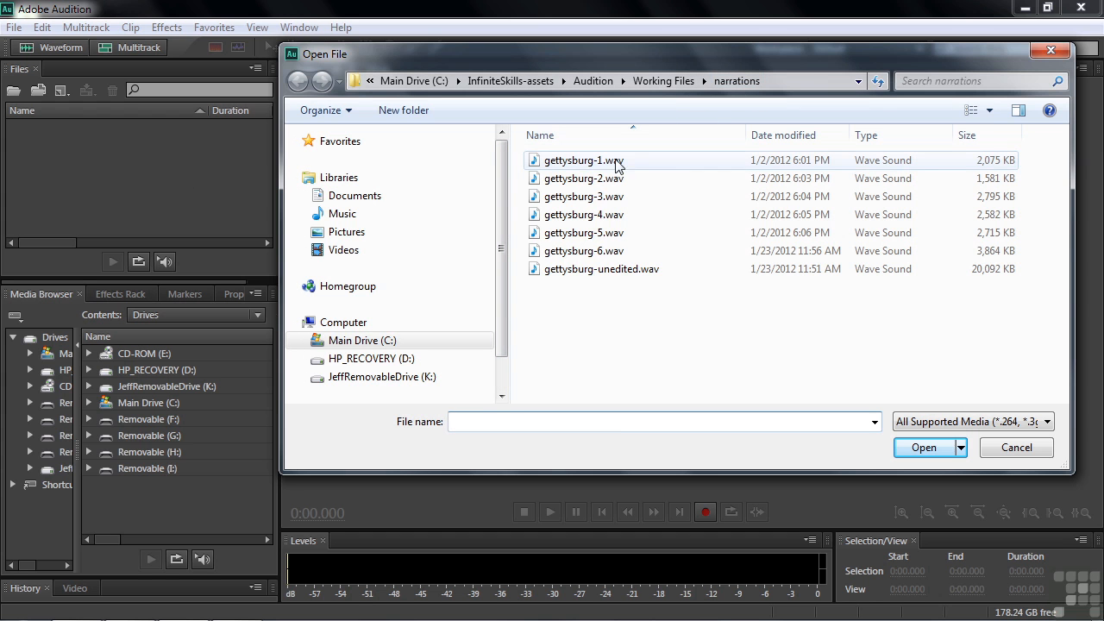
{"action": "left_click", "coordinate": [553, 161]}
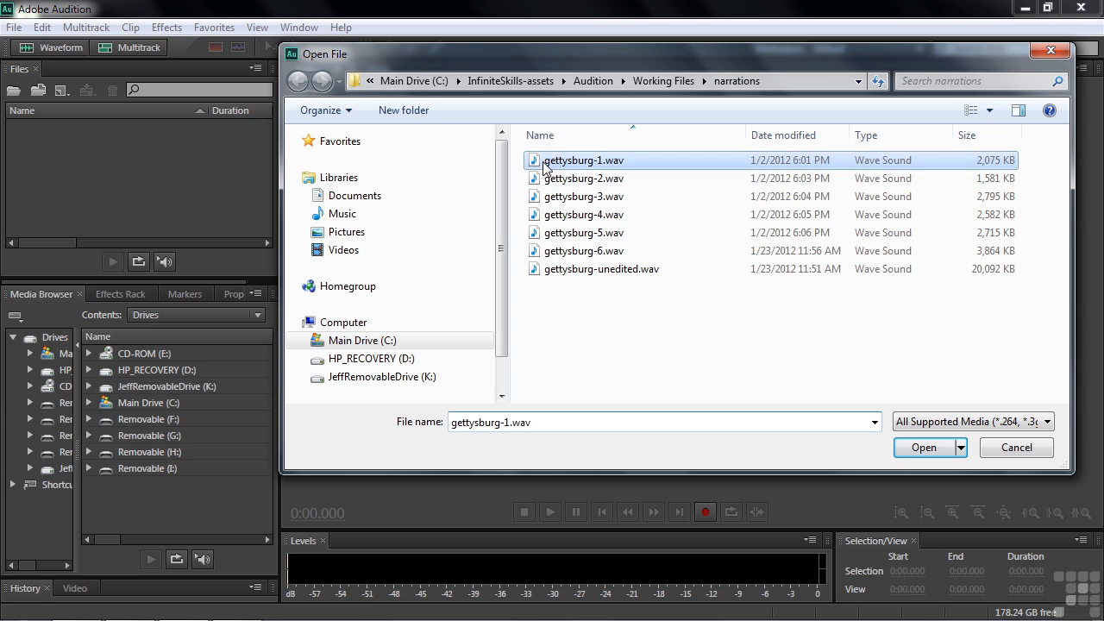
{"action": "left_click", "coordinate": [548, 251], "text": "shift"}
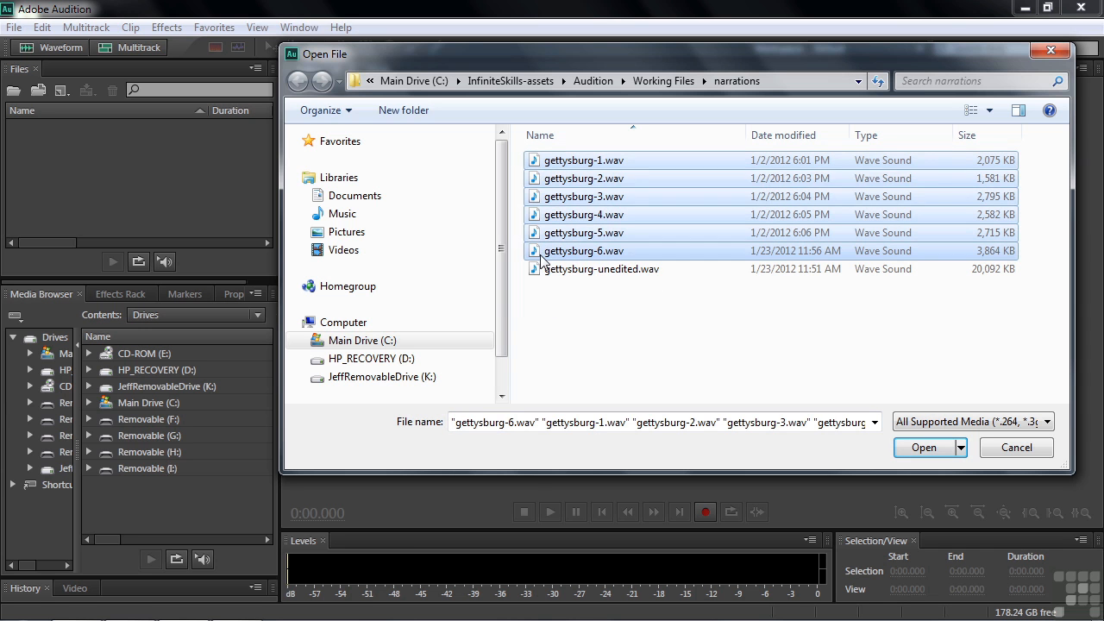
{"action": "left_click", "coordinate": [922, 449]}
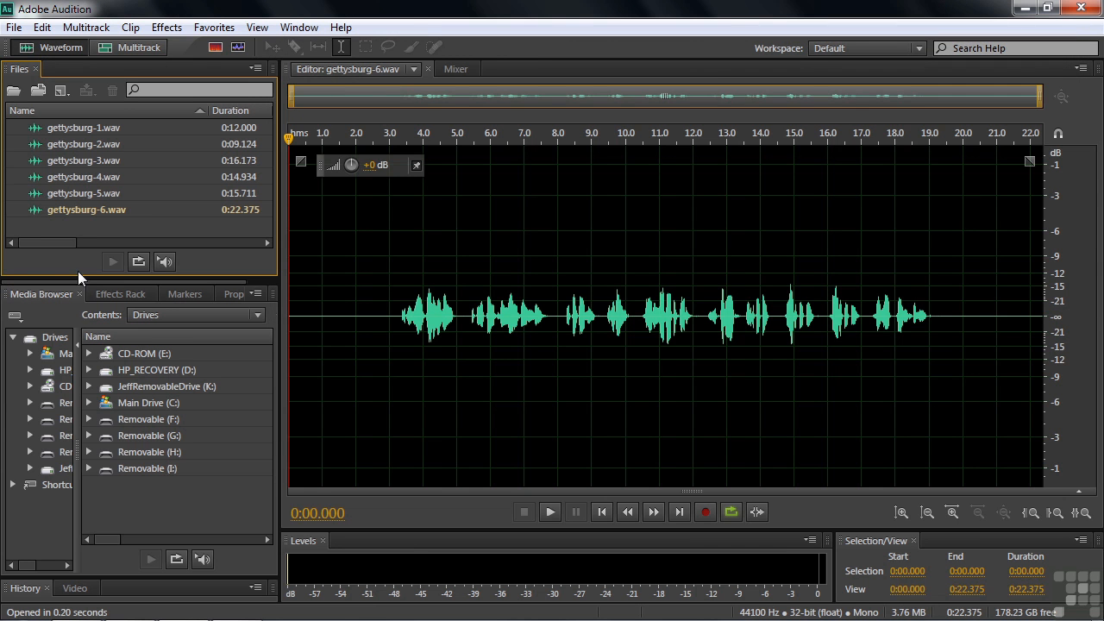
Step: Open the music files from Back vox 1.wav through hi-hat.wav in the Just Too Hard to Find folder
{"action": "double_click", "coordinate": [51, 229]}
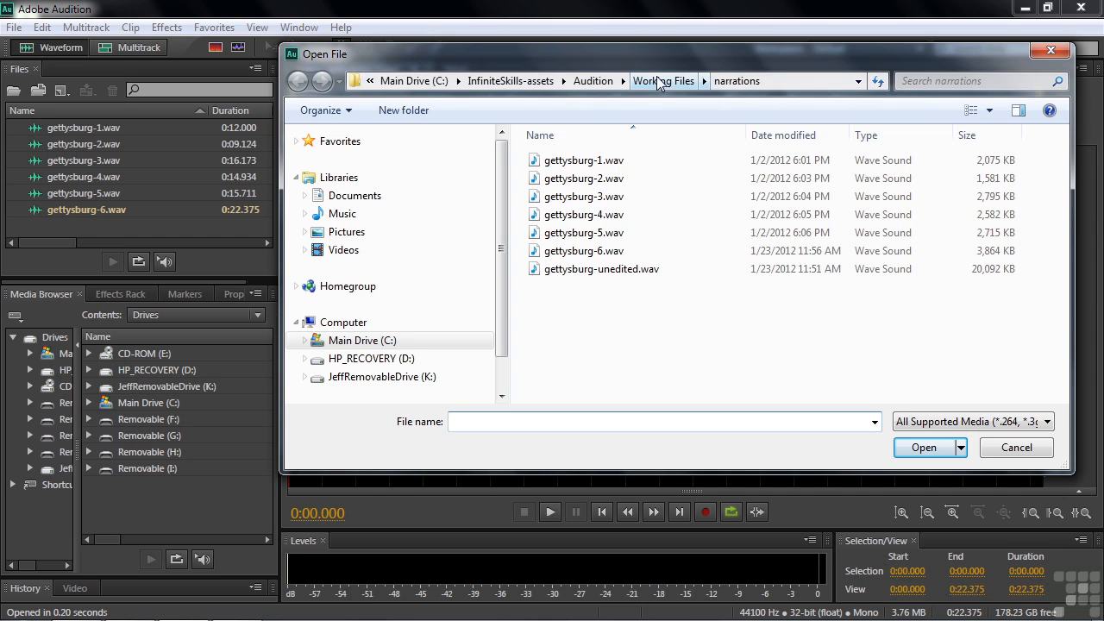
{"action": "left_click", "coordinate": [656, 81]}
{"action": "double_click", "coordinate": [556, 194]}
{"action": "double_click", "coordinate": [557, 181]}
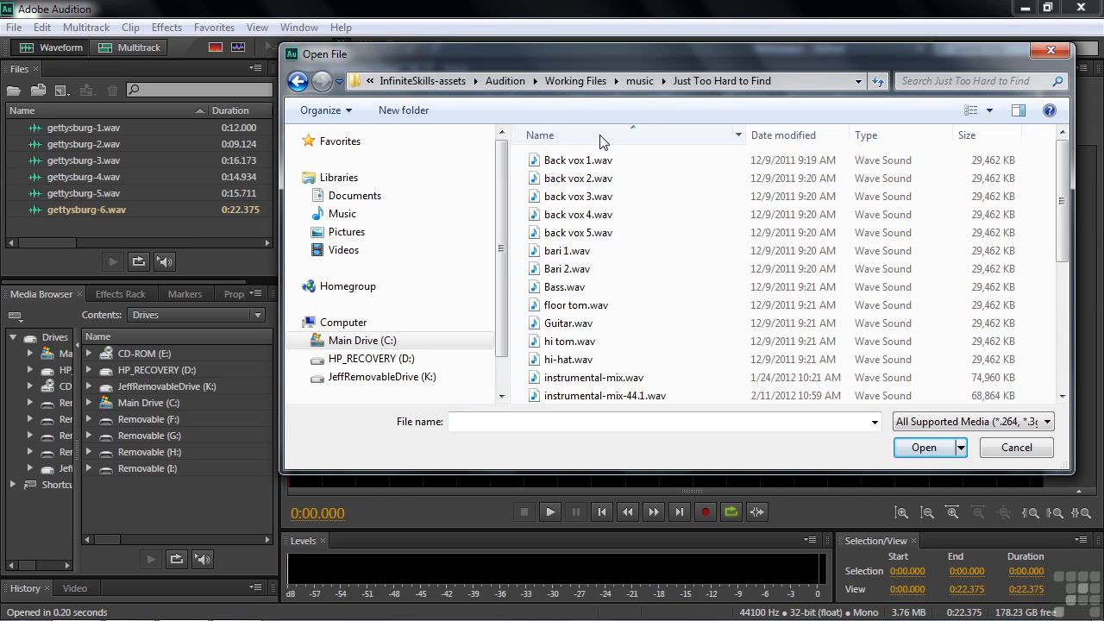
{"action": "left_click", "coordinate": [627, 138]}
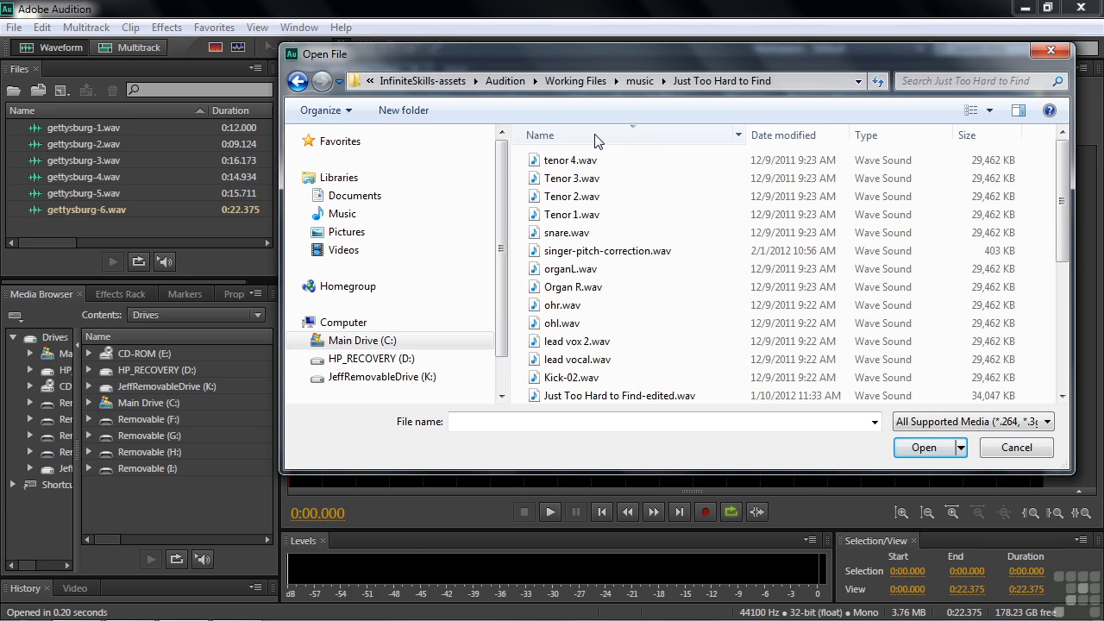
{"action": "left_click", "coordinate": [595, 138]}
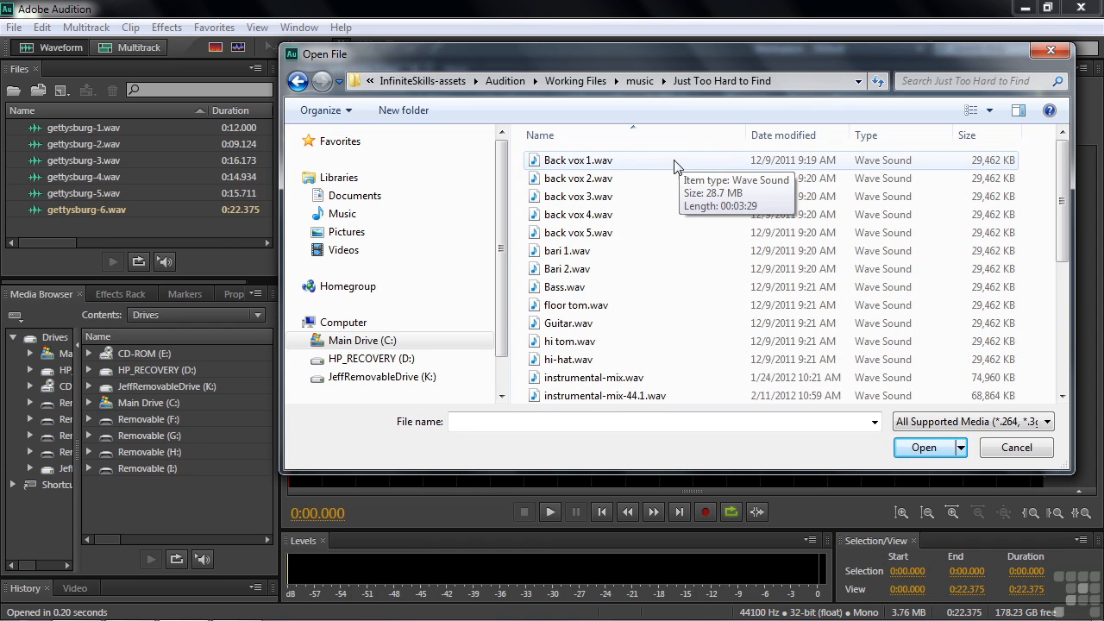
{"action": "left_click_drag", "start_coordinate": [666, 359], "coordinate": [548, 160]}
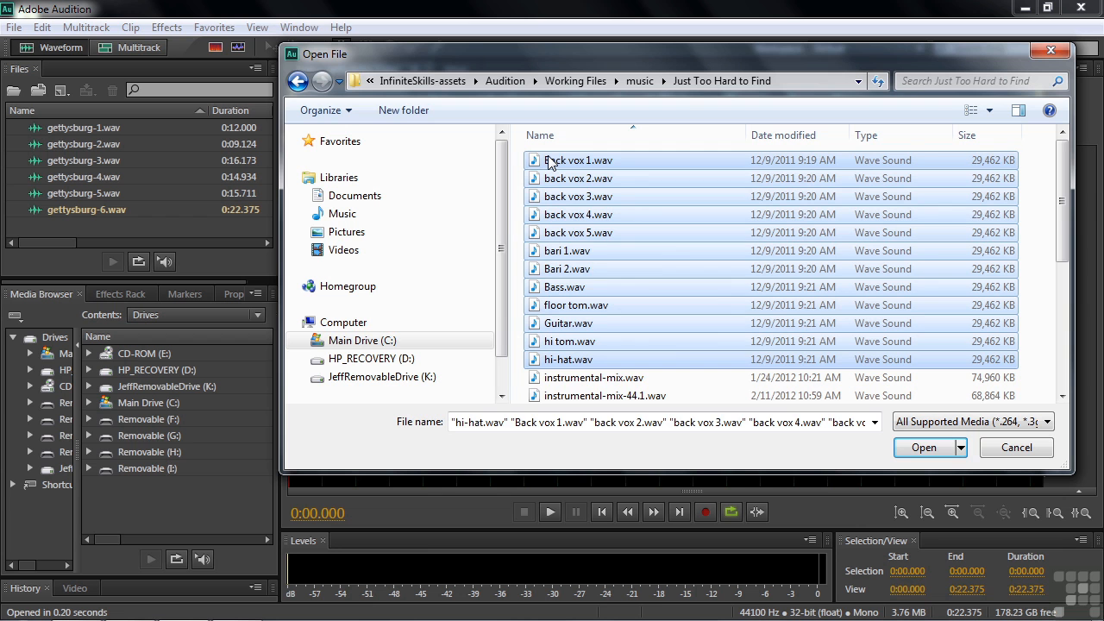
{"action": "left_click", "coordinate": [924, 447]}
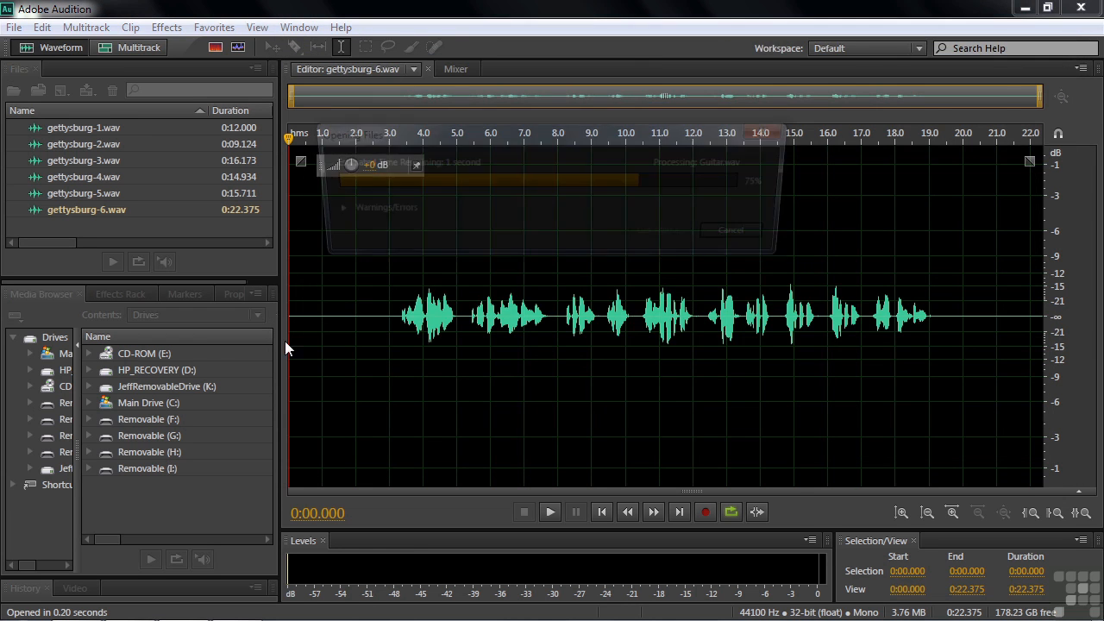
{"action": "mouse_move", "coordinate": [270, 212]}
{"action": "left_mouse_down"}
{"action": "mouse_move", "coordinate": [272, 127]}
{"action": "mouse_move", "coordinate": [274, 212]}
{"action": "left_mouse_up"}
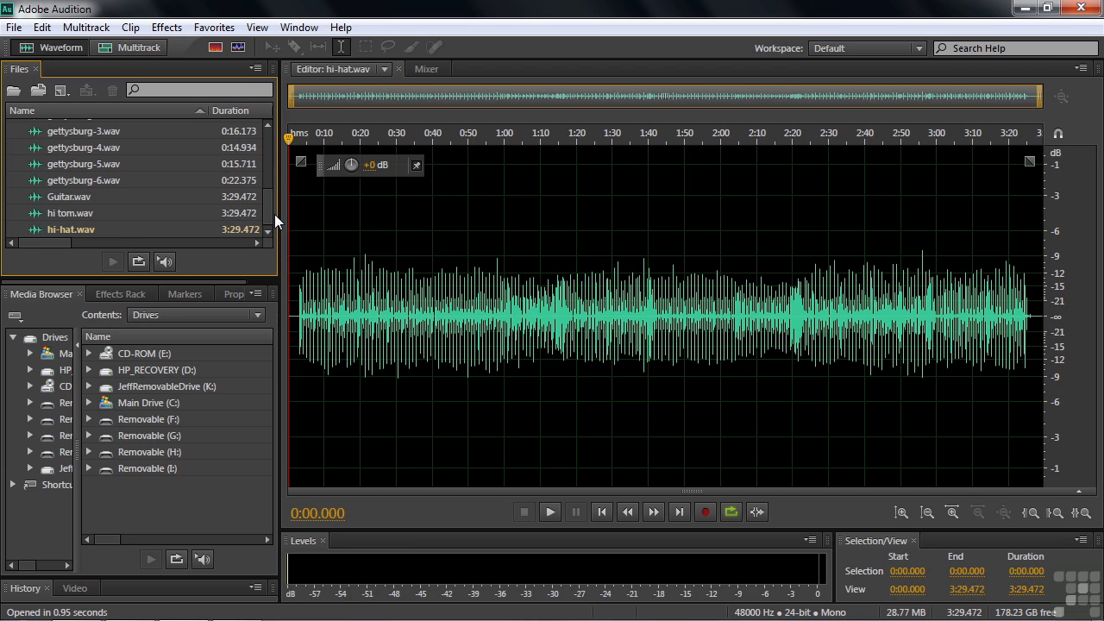
Step: Create a multitrack session named "Studio session" at 48000 Hz, 32-bit float, with a stereo master and no template
{"action": "left_click", "coordinate": [15, 27]}
{"action": "mouse_move", "coordinate": [96, 49]}
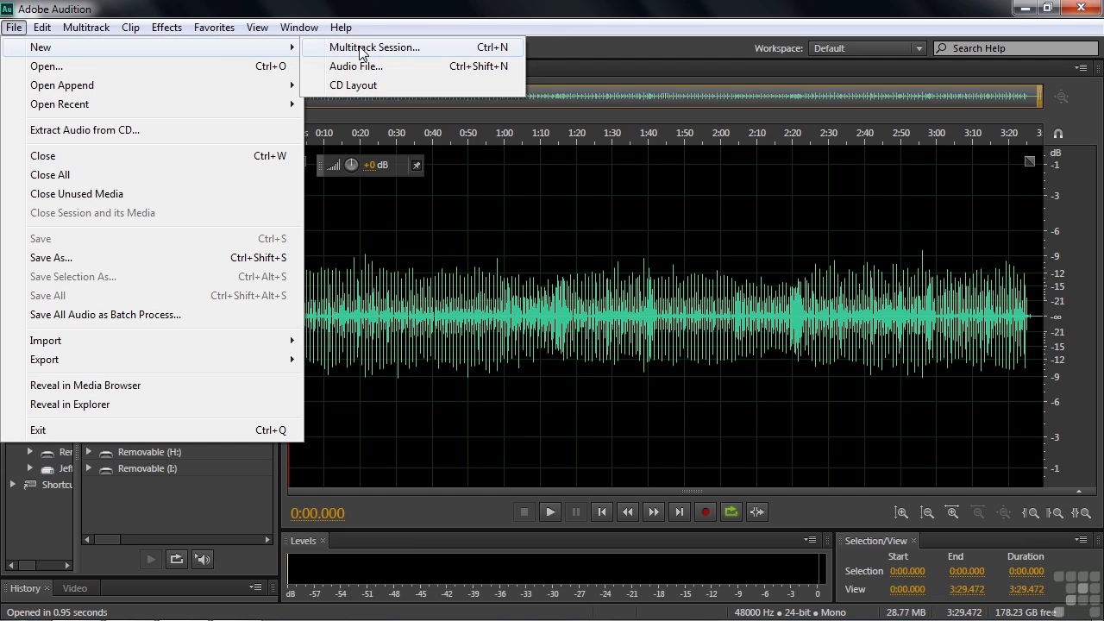
{"action": "left_click", "coordinate": [315, 42]}
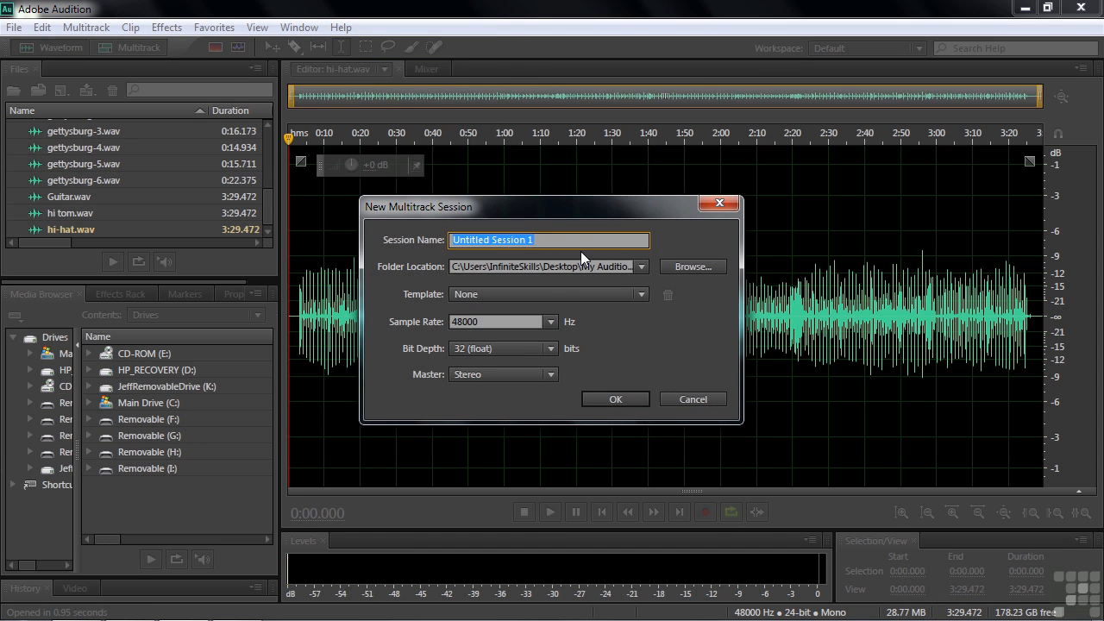
{"action": "type", "text": "Studio"}
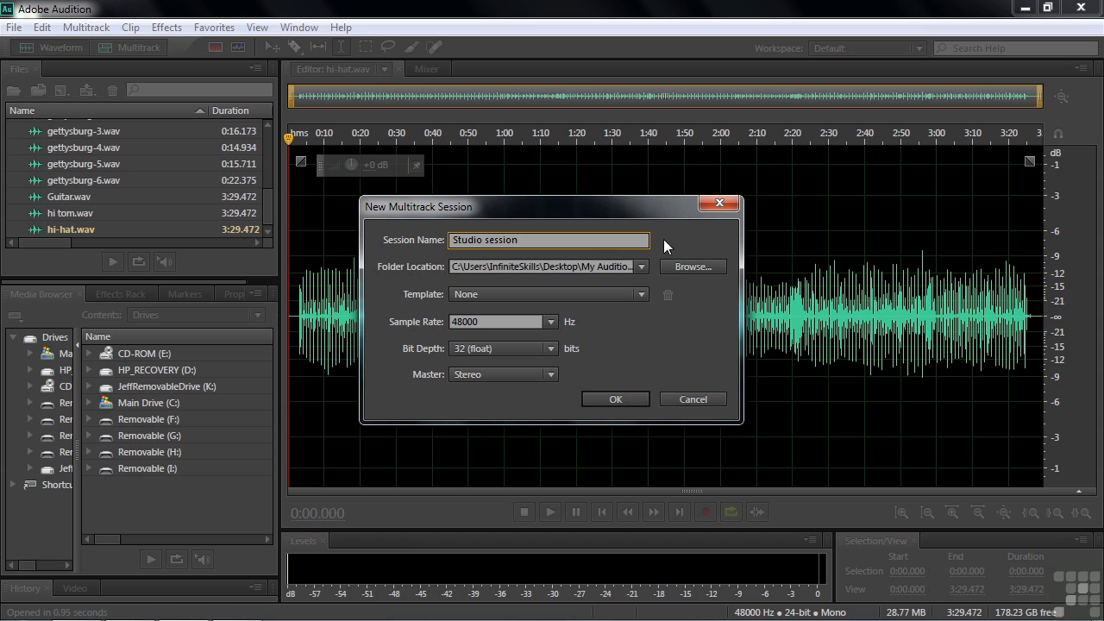
{"action": "left_click", "coordinate": [693, 268]}
{"action": "left_click", "coordinate": [499, 369]}
{"action": "left_click", "coordinate": [573, 424]}
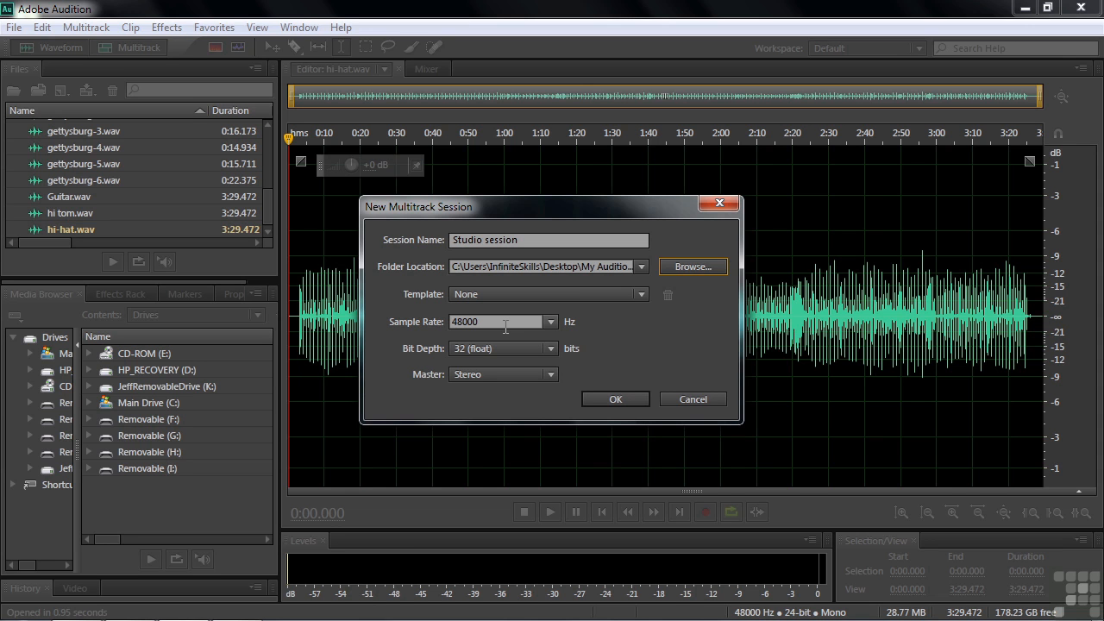
{"action": "left_click", "coordinate": [620, 397]}
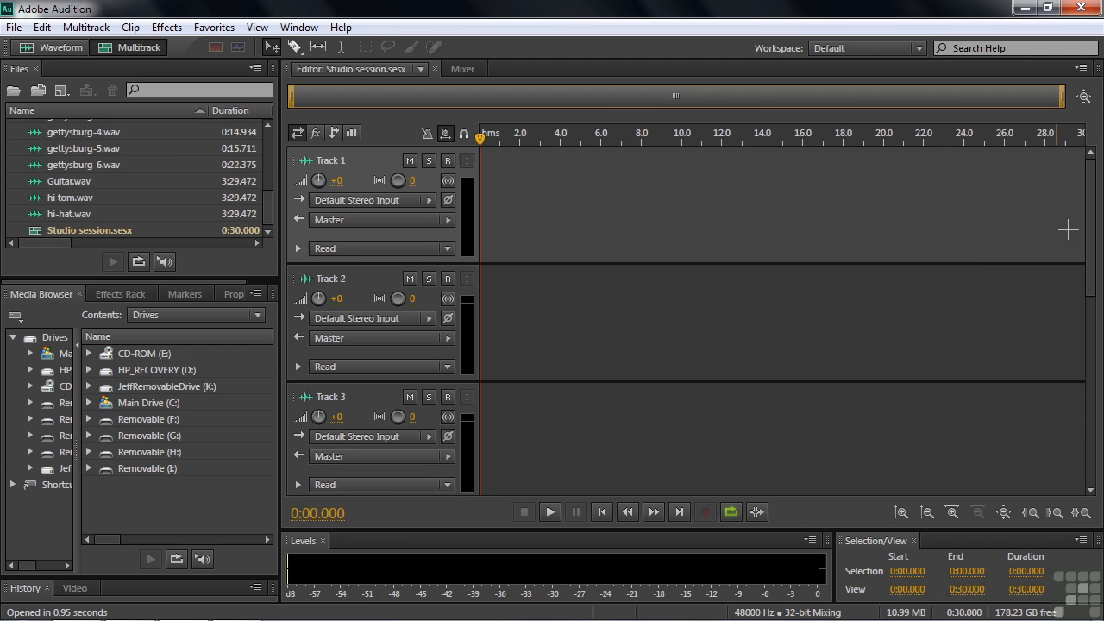
Step: Place Back vox 1.wav at the very start of Track 1
{"action": "left_click_drag", "start_coordinate": [1088, 222], "coordinate": [1083, 159]}
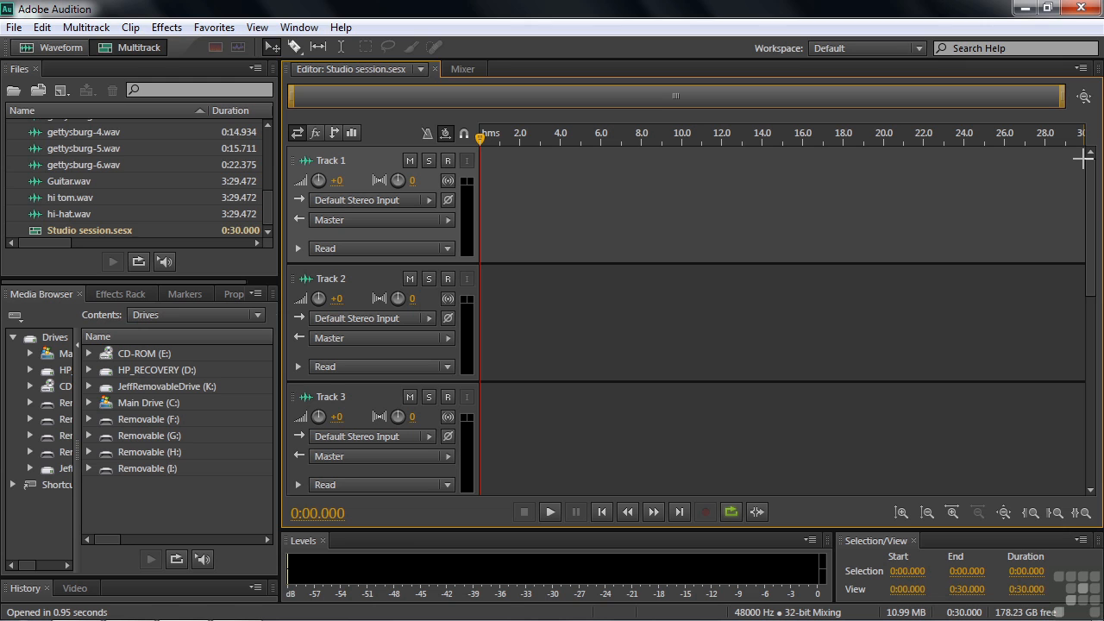
{"action": "left_click_drag", "start_coordinate": [266, 213], "coordinate": [267, 128]}
{"action": "left_click", "coordinate": [51, 129]}
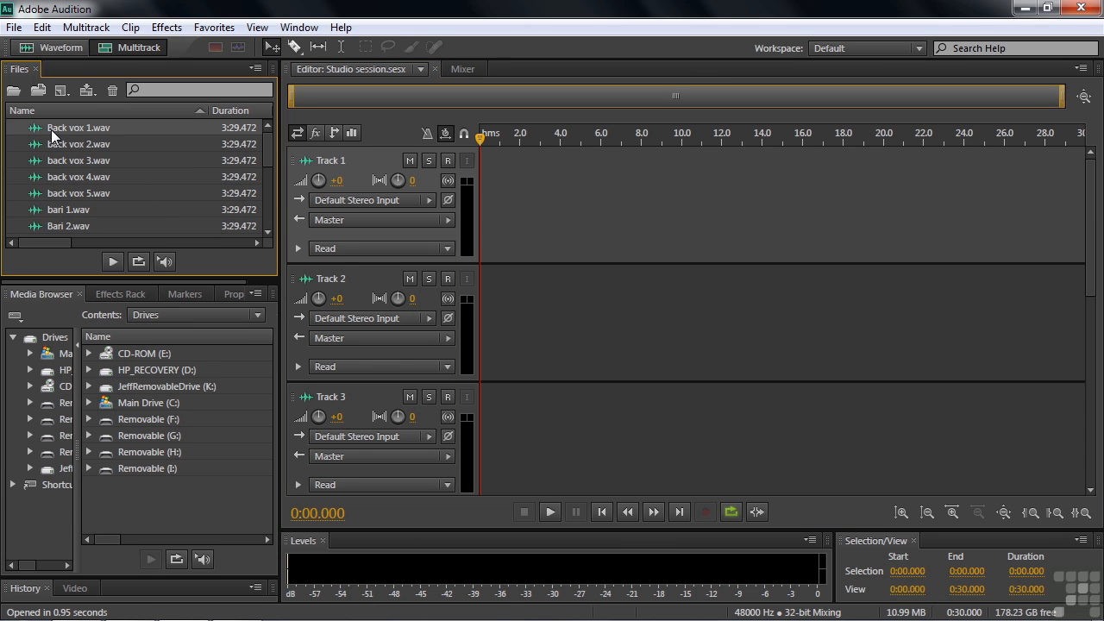
{"action": "left_click_drag", "start_coordinate": [37, 128], "coordinate": [387, 167]}
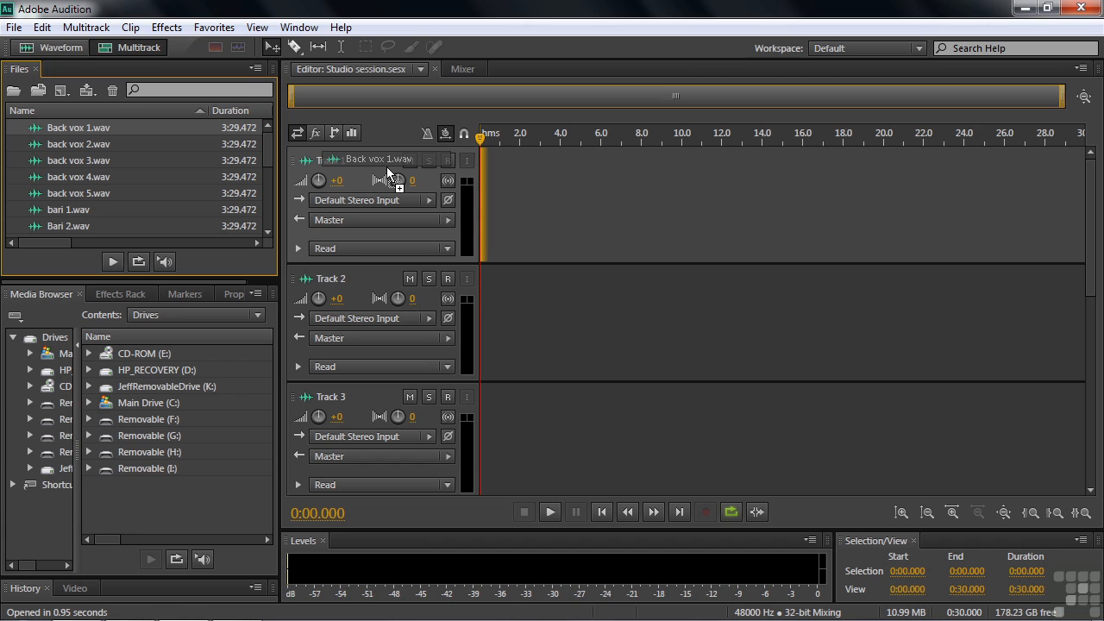
{"action": "mouse_move", "coordinate": [387, 166]}
{"action": "left_mouse_down"}
{"action": "mouse_move", "coordinate": [397, 177]}
{"action": "mouse_move", "coordinate": [509, 169]}
{"action": "mouse_move", "coordinate": [485, 177]}
{"action": "mouse_move", "coordinate": [382, 159]}
{"action": "left_mouse_up"}
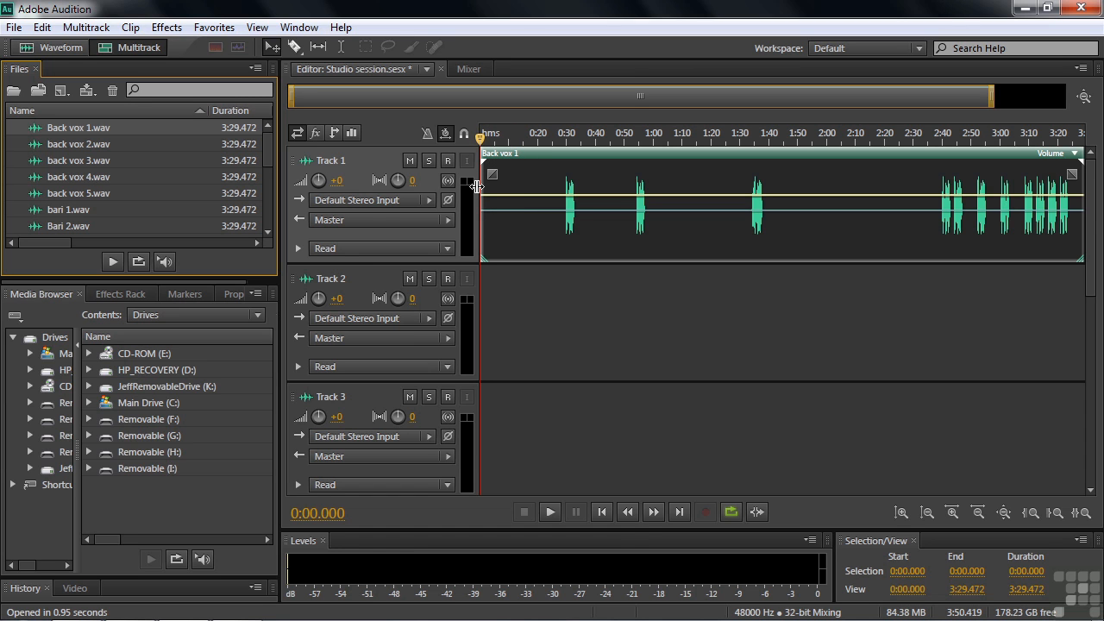
Step: Place back vox 2.wav at the start of Track 1, on top of the Back vox 1 clip
{"action": "left_click", "coordinate": [35, 147]}
{"action": "left_click_drag", "start_coordinate": [35, 146], "coordinate": [480, 172]}
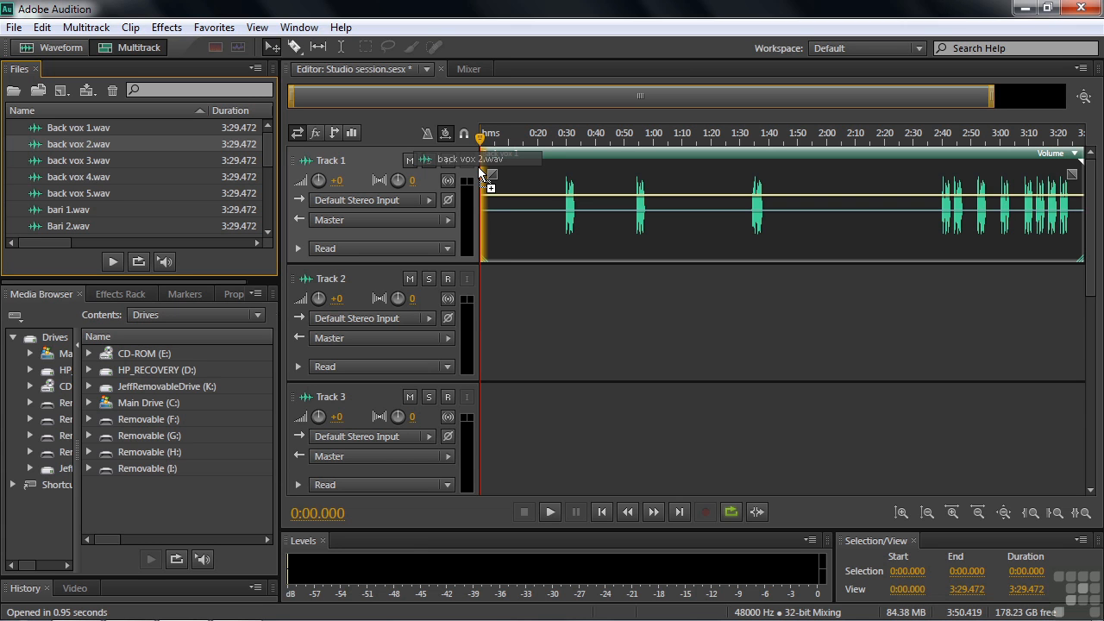
{"action": "left_click_drag", "start_coordinate": [480, 170], "coordinate": [479, 167]}
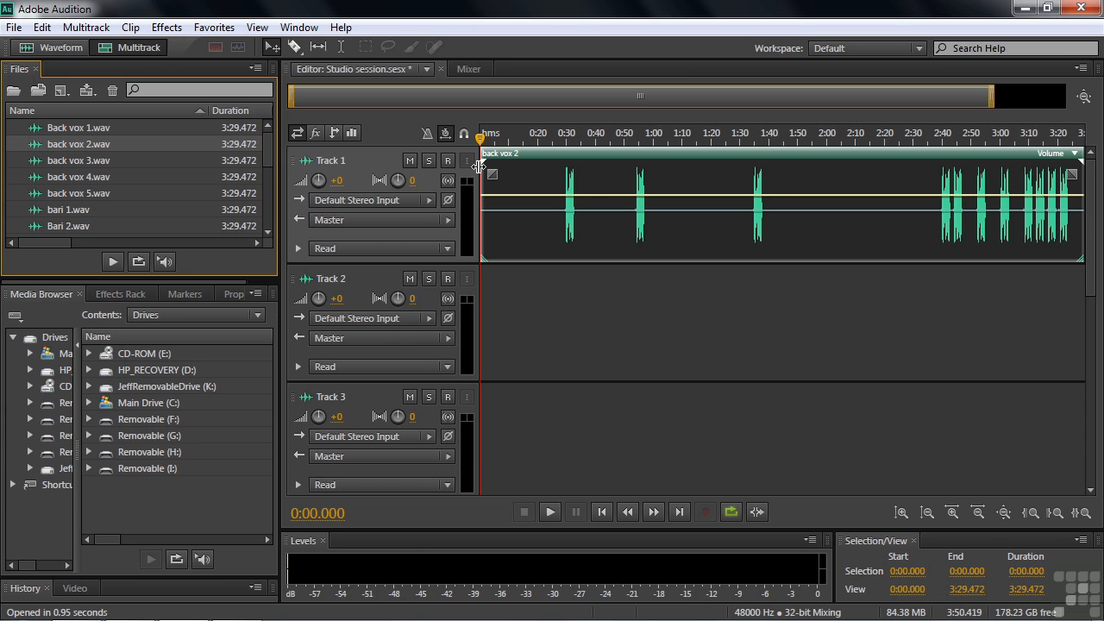
Step: With the Time Selection tool active, move the back vox 2 clip from Track 1 to the start of Track 2
{"action": "left_click", "coordinate": [978, 513]}
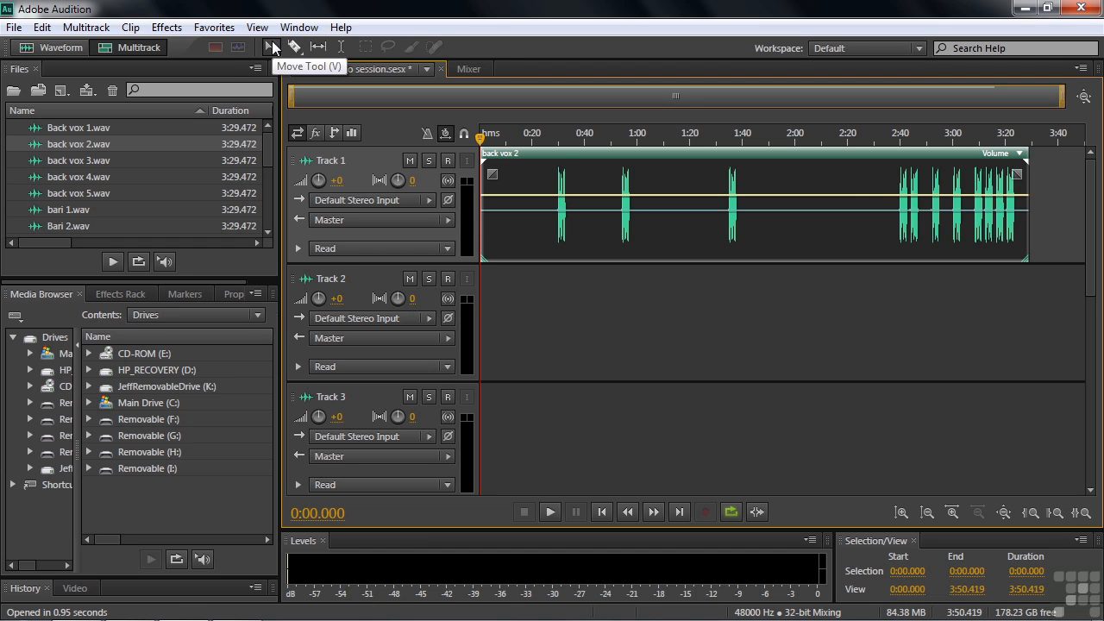
{"action": "left_click", "coordinate": [341, 45]}
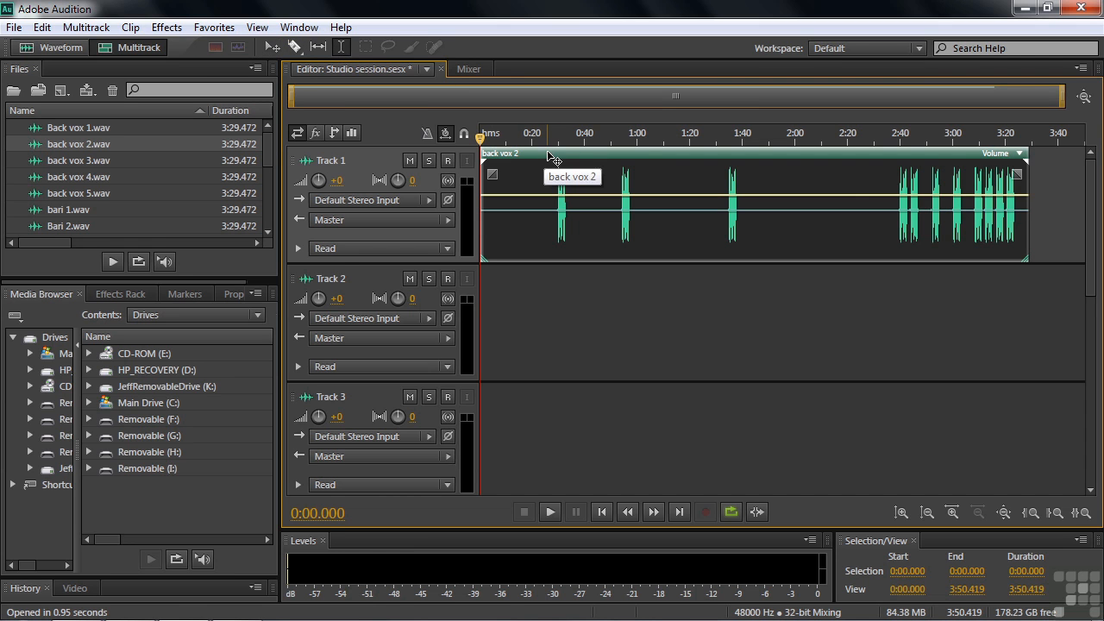
{"action": "mouse_move", "coordinate": [550, 155]}
{"action": "left_mouse_down"}
{"action": "mouse_move", "coordinate": [877, 177]}
{"action": "mouse_move", "coordinate": [1082, 163]}
{"action": "mouse_move", "coordinate": [531, 151]}
{"action": "left_mouse_up"}
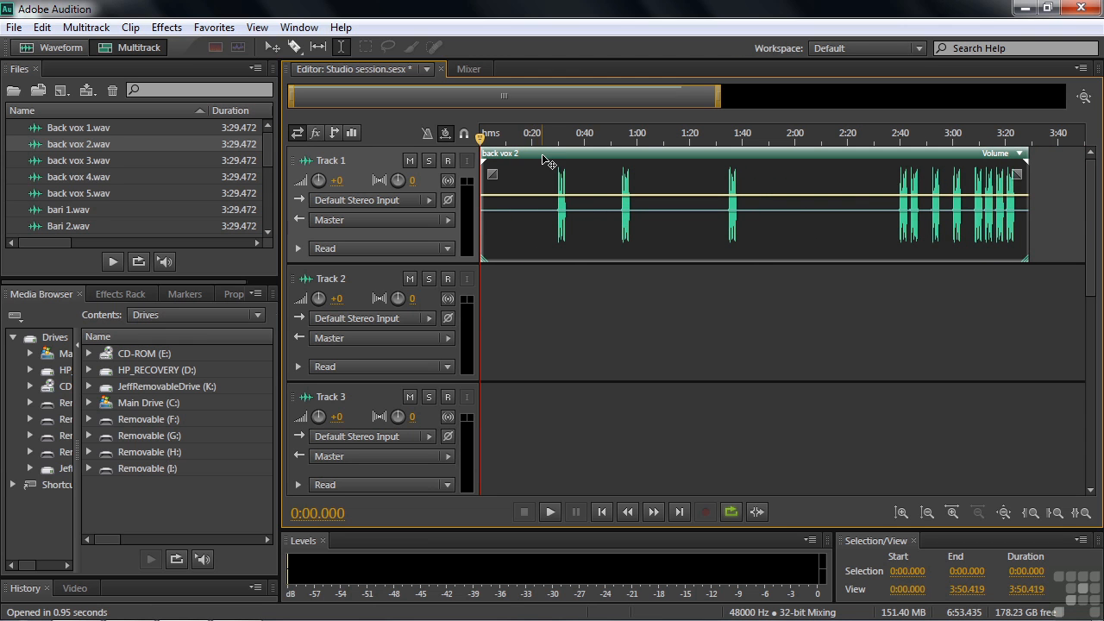
{"action": "left_click_drag", "start_coordinate": [537, 152], "coordinate": [533, 298]}
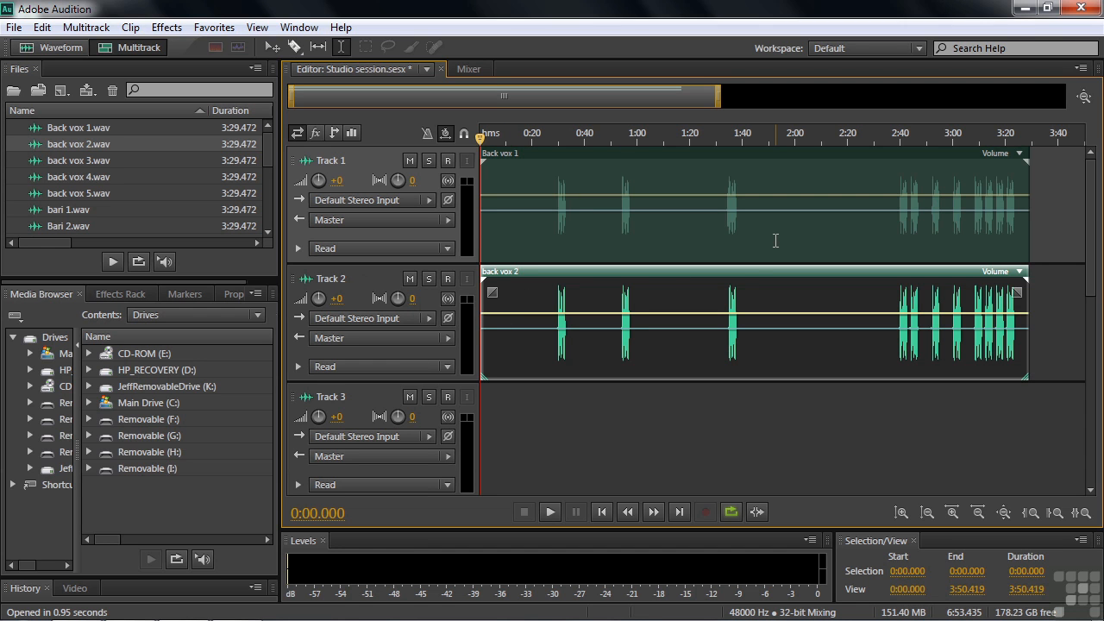
Step: Place back vox 3.wav, back vox 4.wav and back vox 5.wav together at the session start, each on its own track from Track 3 down
{"action": "left_click", "coordinate": [52, 163]}
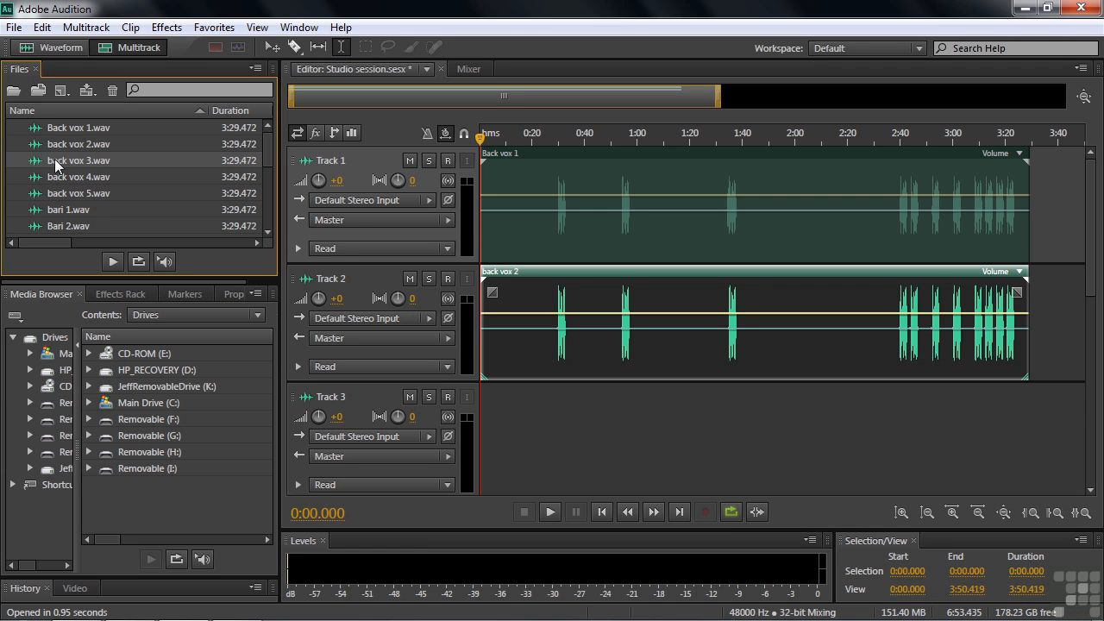
{"action": "left_click", "coordinate": [47, 197], "text": "shift"}
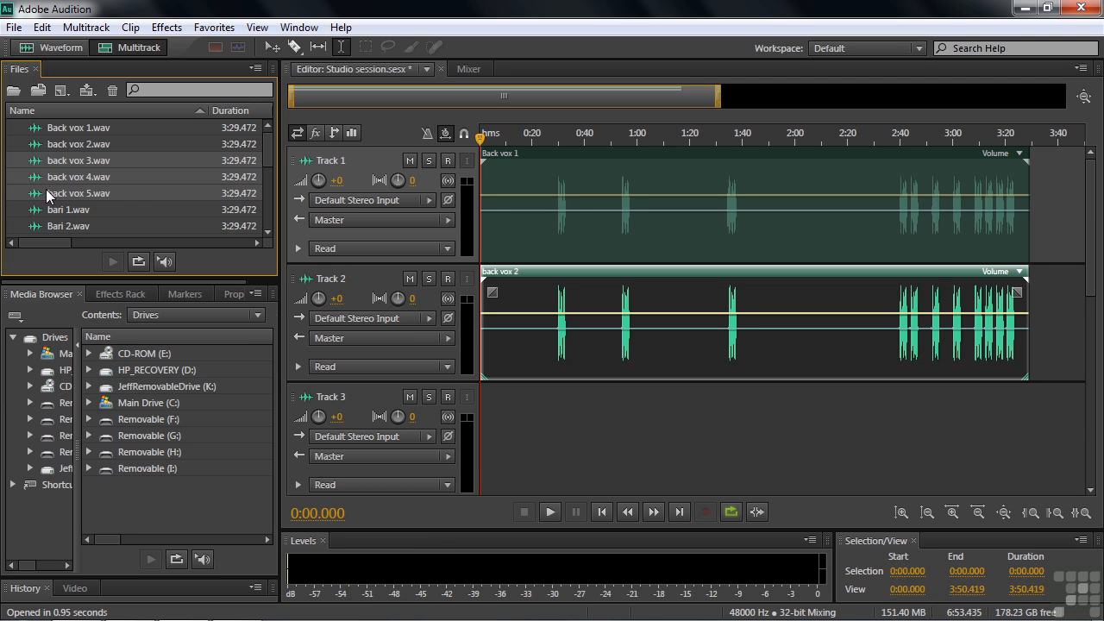
{"action": "left_click_drag", "start_coordinate": [1092, 258], "coordinate": [1101, 357]}
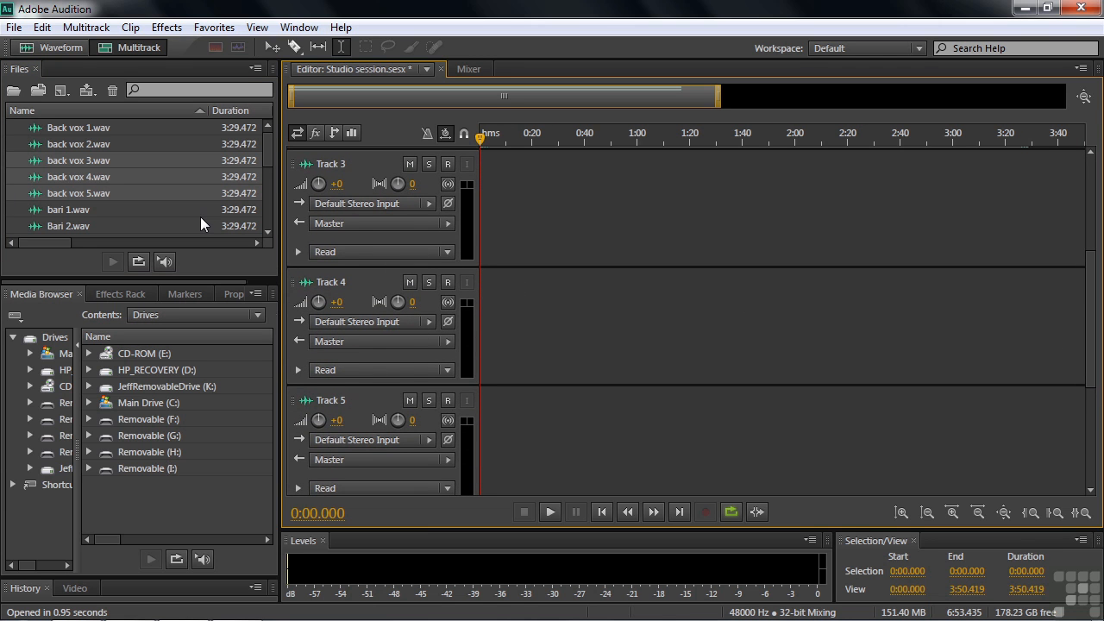
{"action": "left_click_drag", "start_coordinate": [39, 158], "coordinate": [479, 202]}
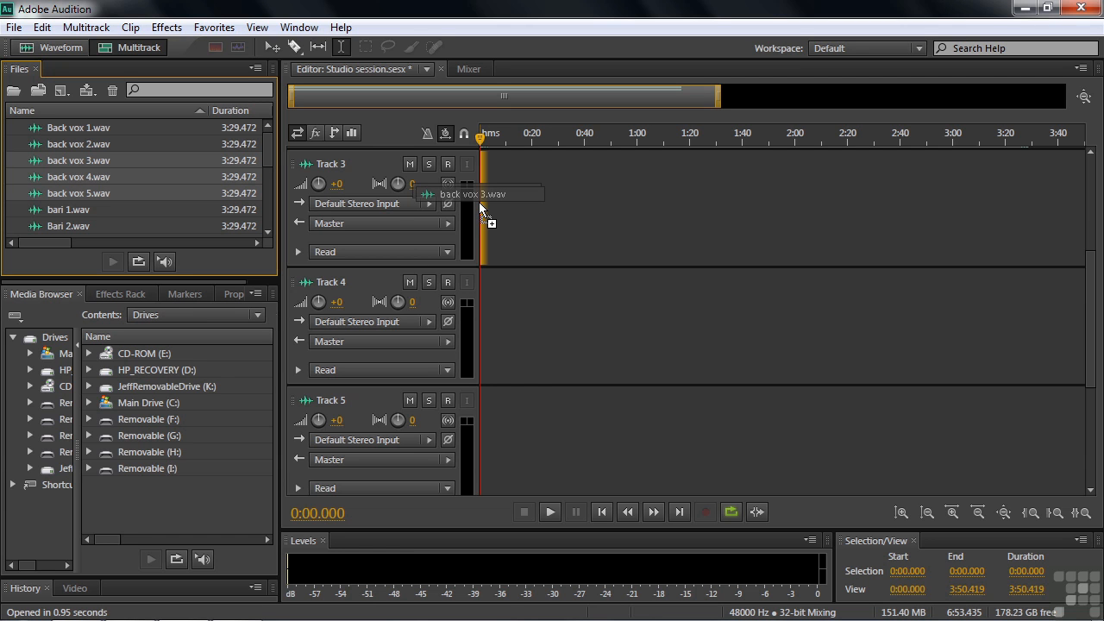
{"action": "left_click_drag", "start_coordinate": [478, 202], "coordinate": [479, 202]}
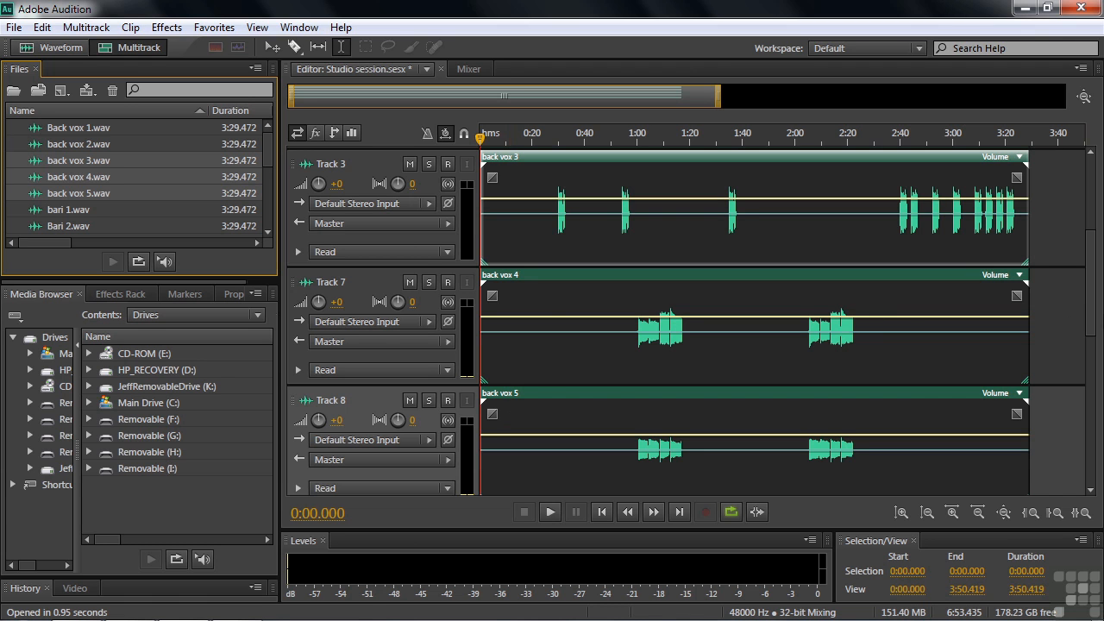
Step: Insert bari 1.wav, Bari 2.wav, Bass.wav and floor tom.wav into Studio session with the playhead at about 1:55.5
{"action": "mouse_move", "coordinate": [1097, 317]}
{"action": "left_mouse_down"}
{"action": "mouse_move", "coordinate": [1096, 396]}
{"action": "mouse_move", "coordinate": [1096, 321]}
{"action": "left_mouse_up"}
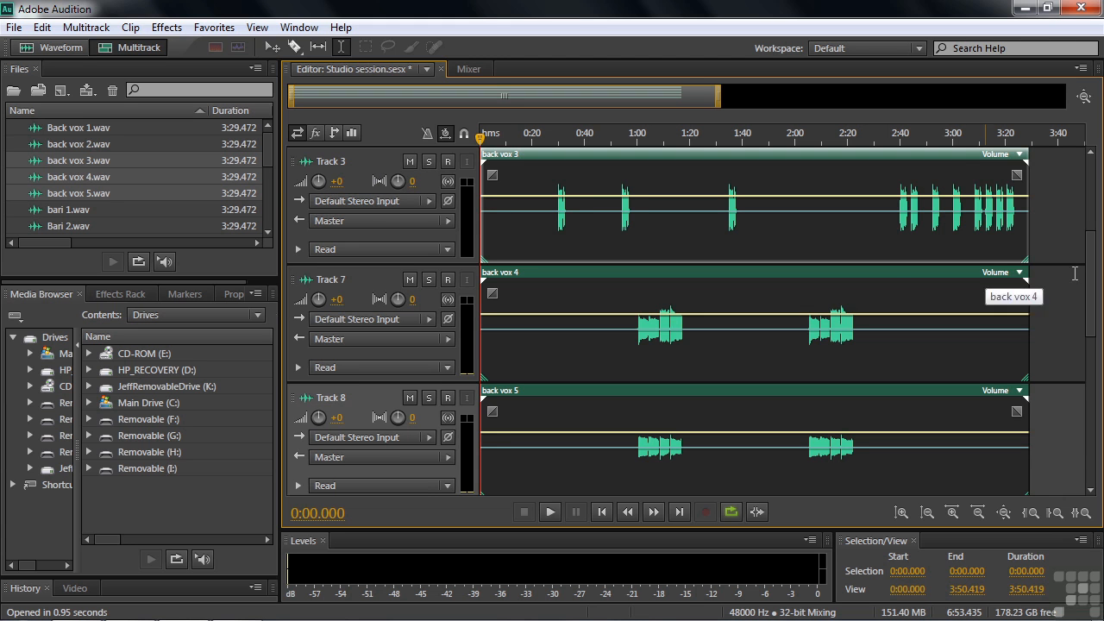
{"action": "left_click_drag", "start_coordinate": [1091, 277], "coordinate": [1103, 383]}
{"action": "left_click_drag", "start_coordinate": [263, 148], "coordinate": [265, 165]}
{"action": "left_click", "coordinate": [33, 152]}
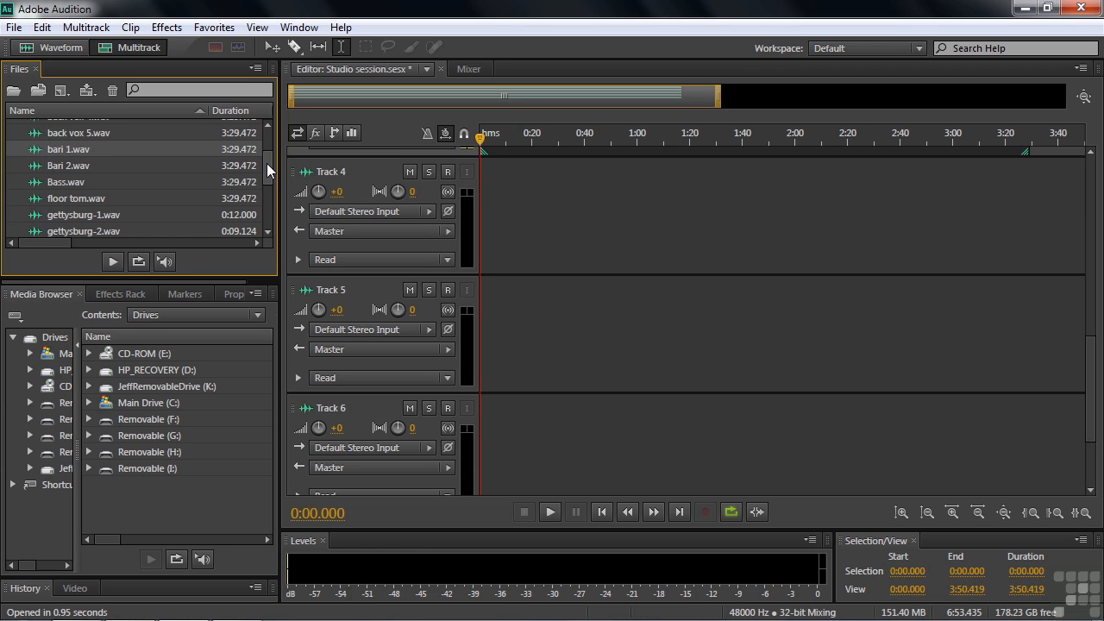
{"action": "left_click_drag", "start_coordinate": [267, 163], "coordinate": [267, 170]}
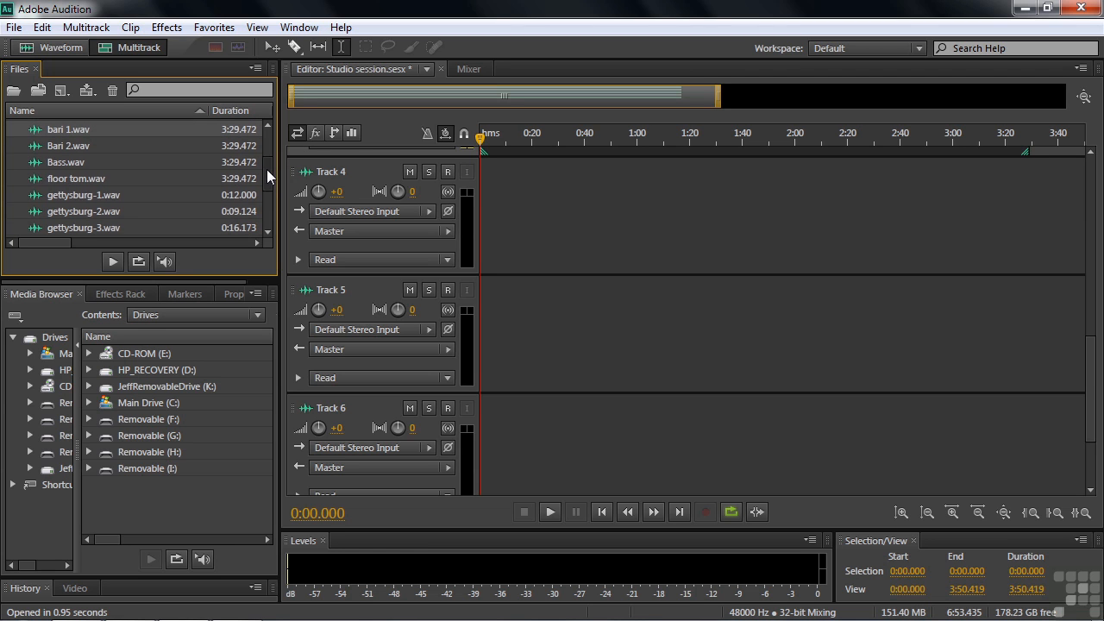
{"action": "left_click", "coordinate": [44, 180], "text": "shift"}
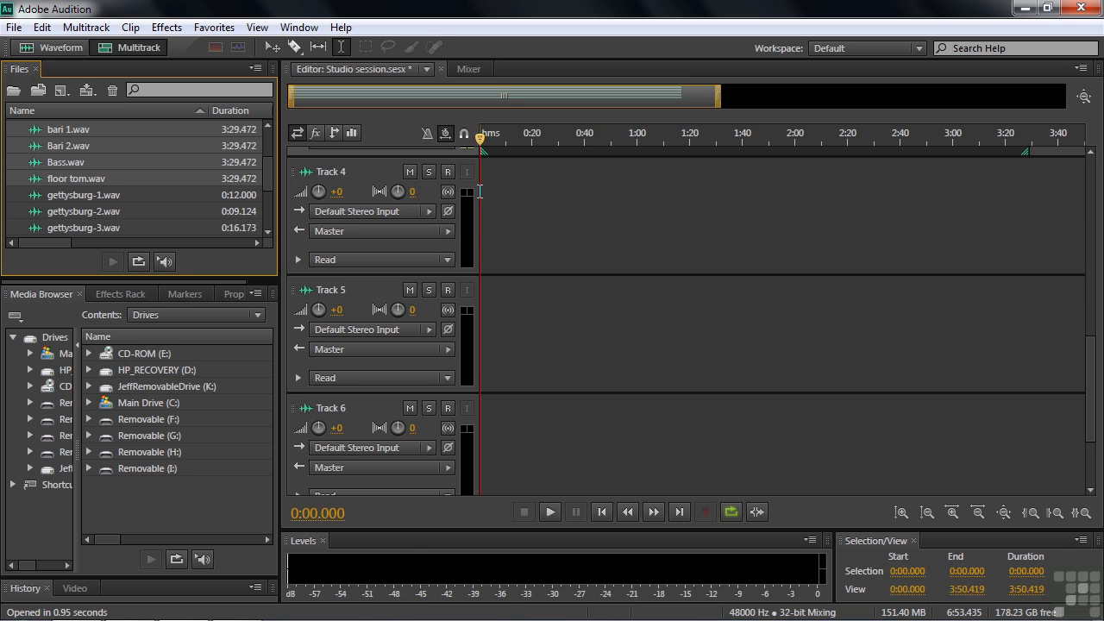
{"action": "left_click_drag", "start_coordinate": [481, 138], "coordinate": [784, 154]}
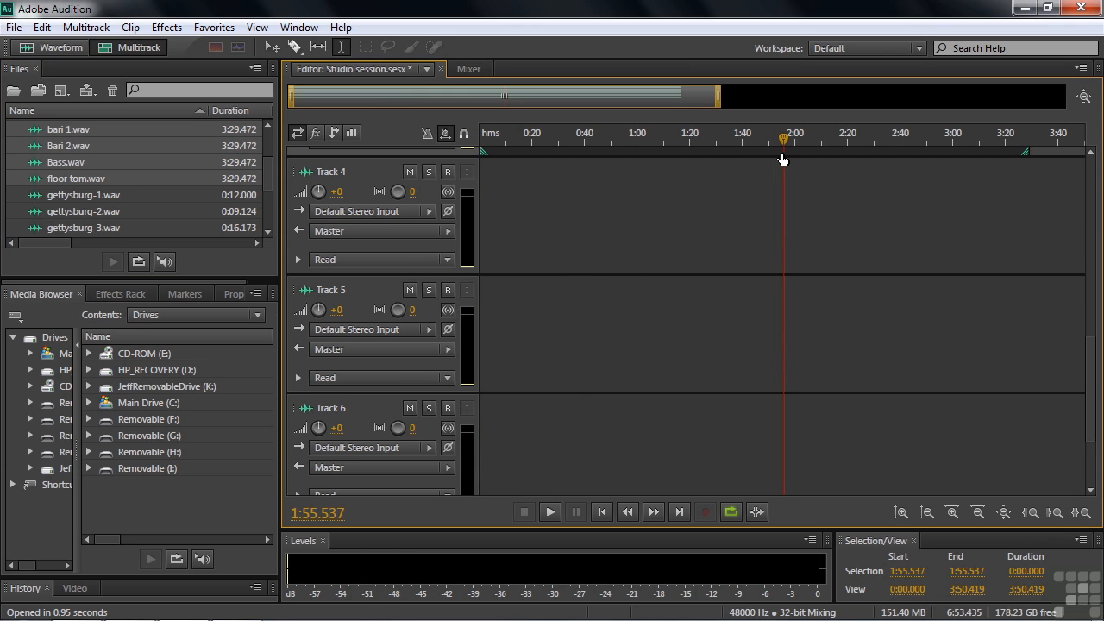
{"action": "right_click", "coordinate": [38, 128]}
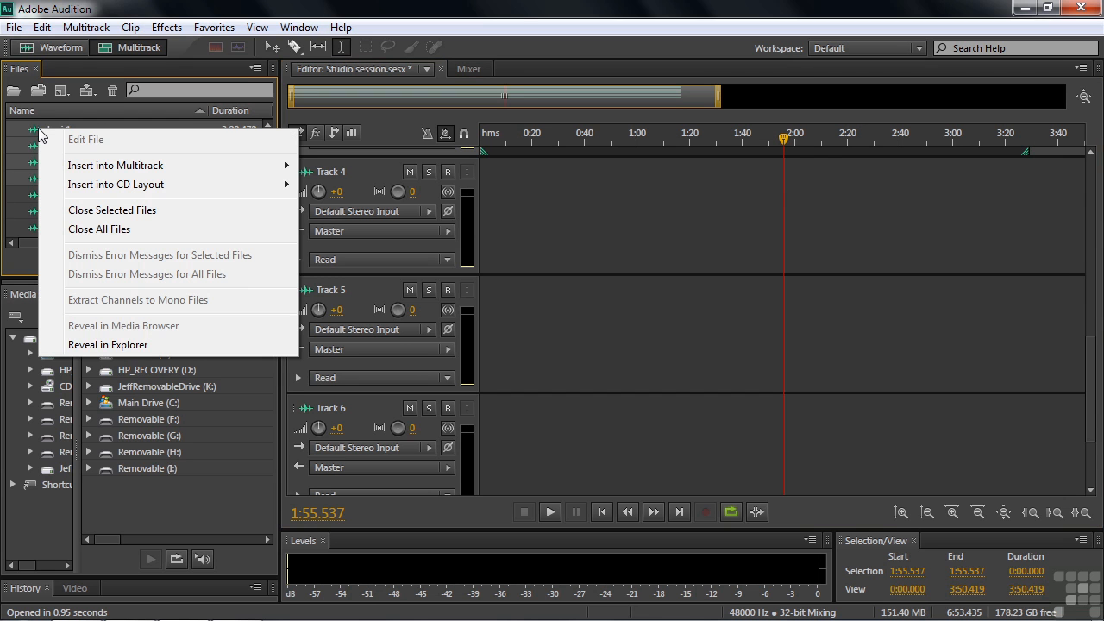
{"action": "mouse_move", "coordinate": [95, 165]}
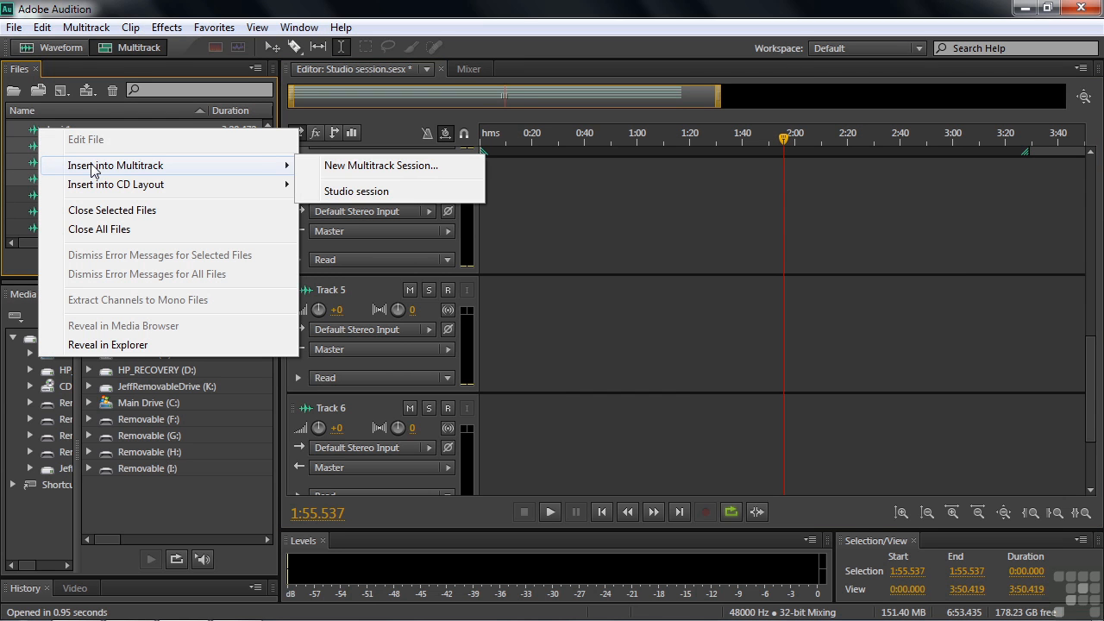
{"action": "left_click", "coordinate": [363, 200]}
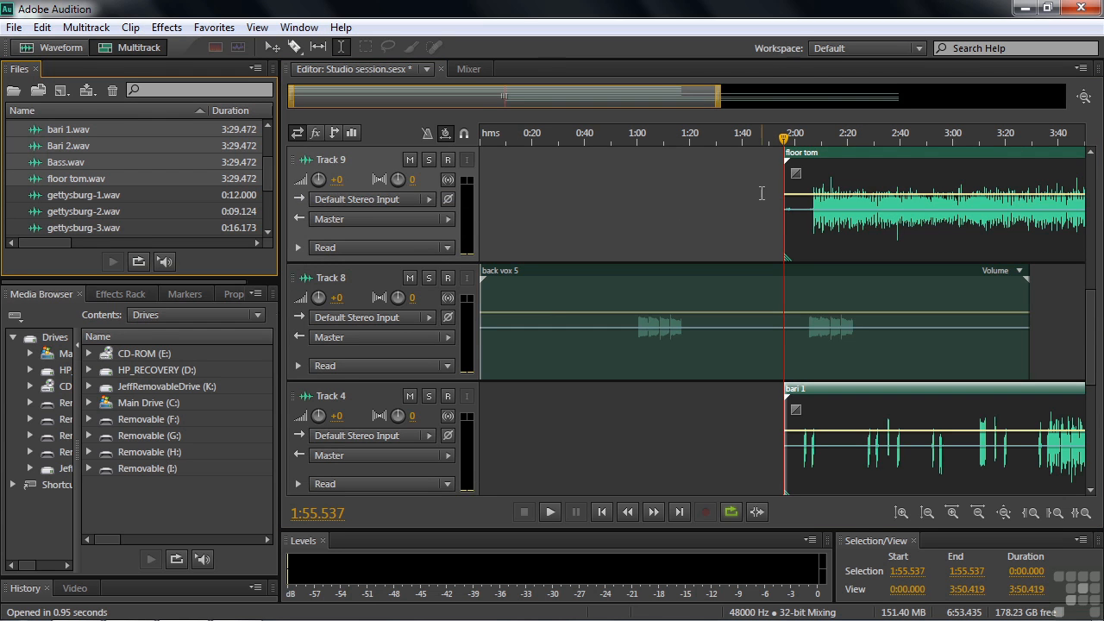
Step: Move the floor tom, bari 1, Bari 2 and Bass clips together to the start of the session, keeping their tracks
{"action": "scroll", "coordinate": [764, 183], "scroll_direction": "up", "scroll_amount": 1}
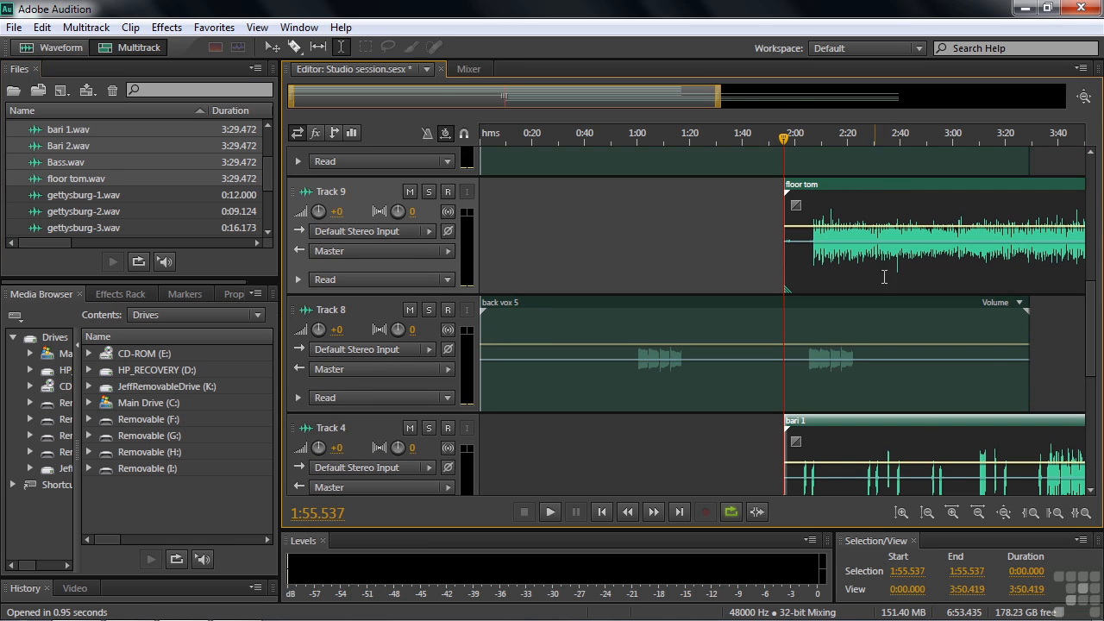
{"action": "left_click", "coordinate": [1004, 512]}
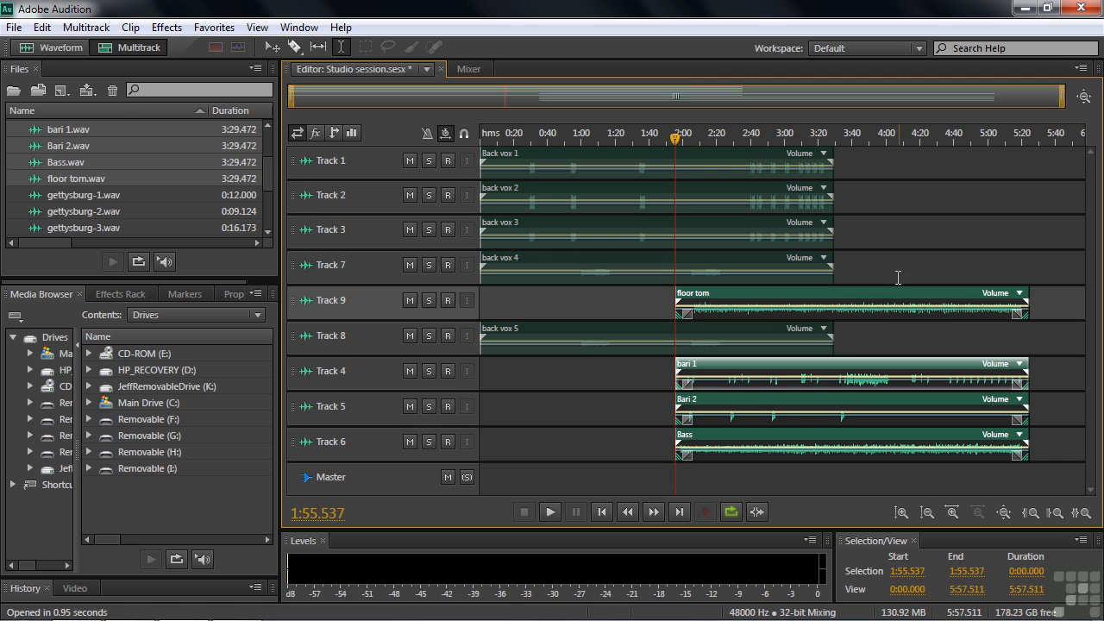
{"action": "left_click_drag", "start_coordinate": [889, 298], "coordinate": [633, 314]}
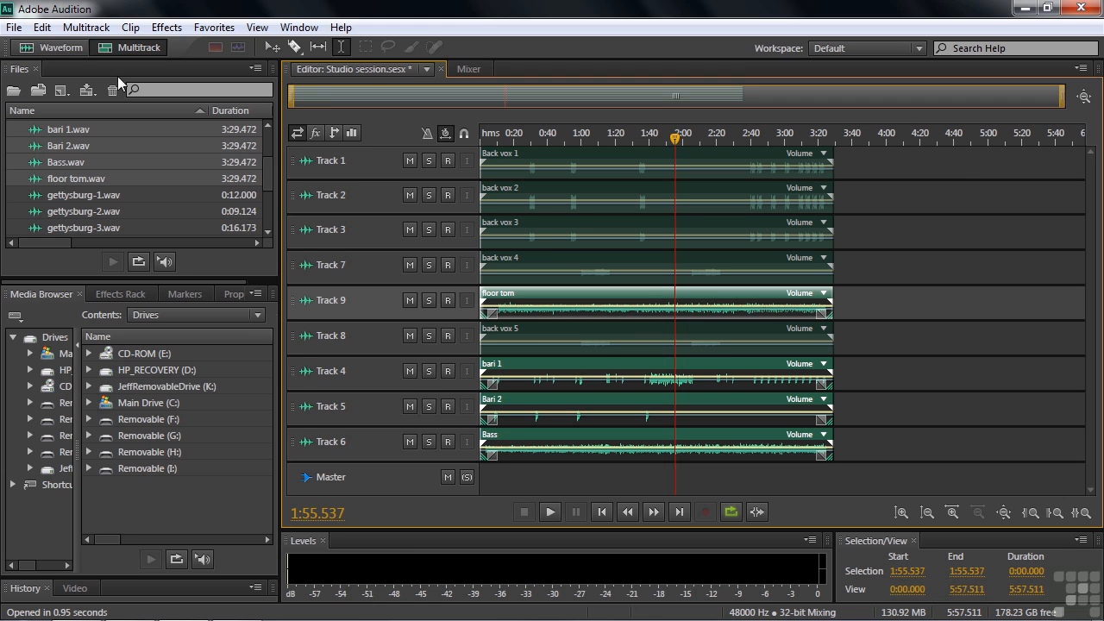
Step: Create a new multitrack session named Gettysburg with a 44100 Hz sample rate
{"action": "left_click", "coordinate": [14, 27]}
{"action": "mouse_move", "coordinate": [39, 52]}
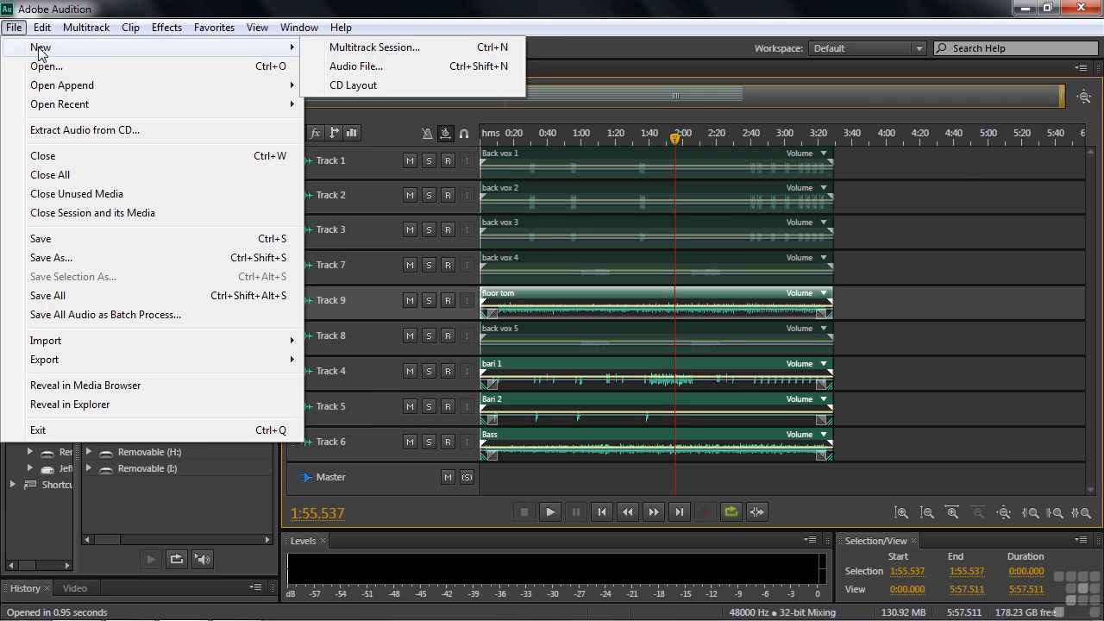
{"action": "left_click", "coordinate": [345, 49]}
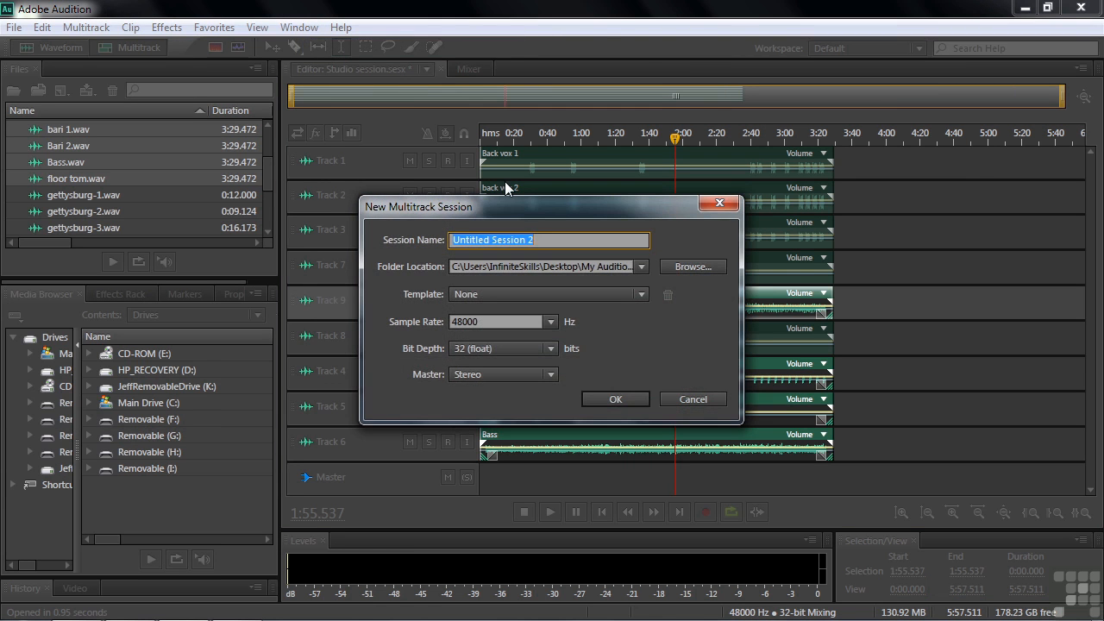
{"action": "type", "text": "Gettysburg"}
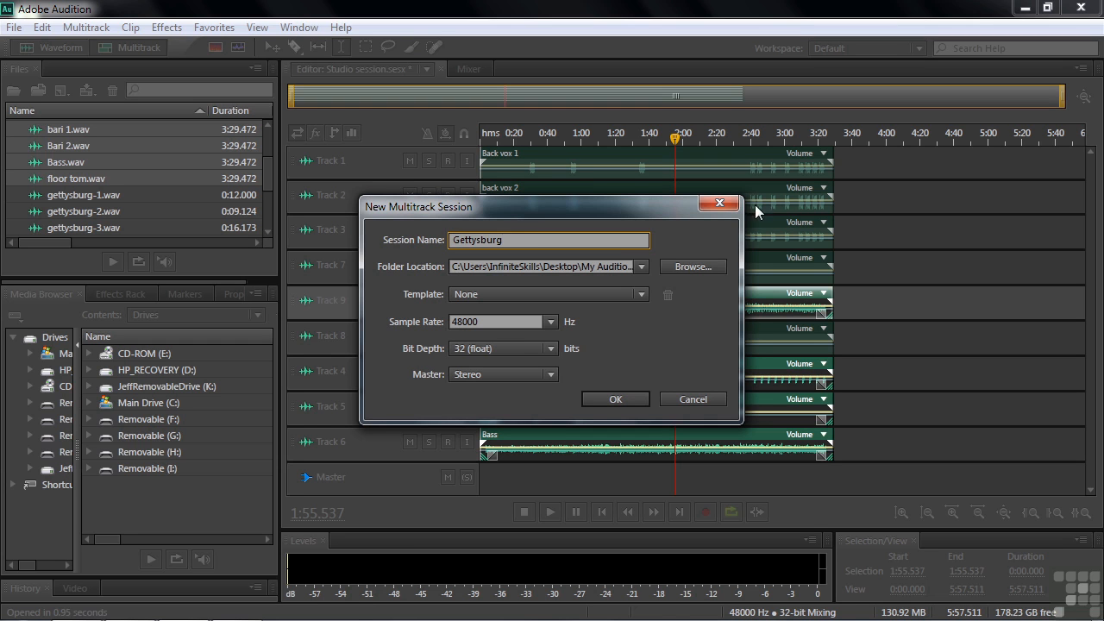
{"action": "left_click", "coordinate": [549, 322]}
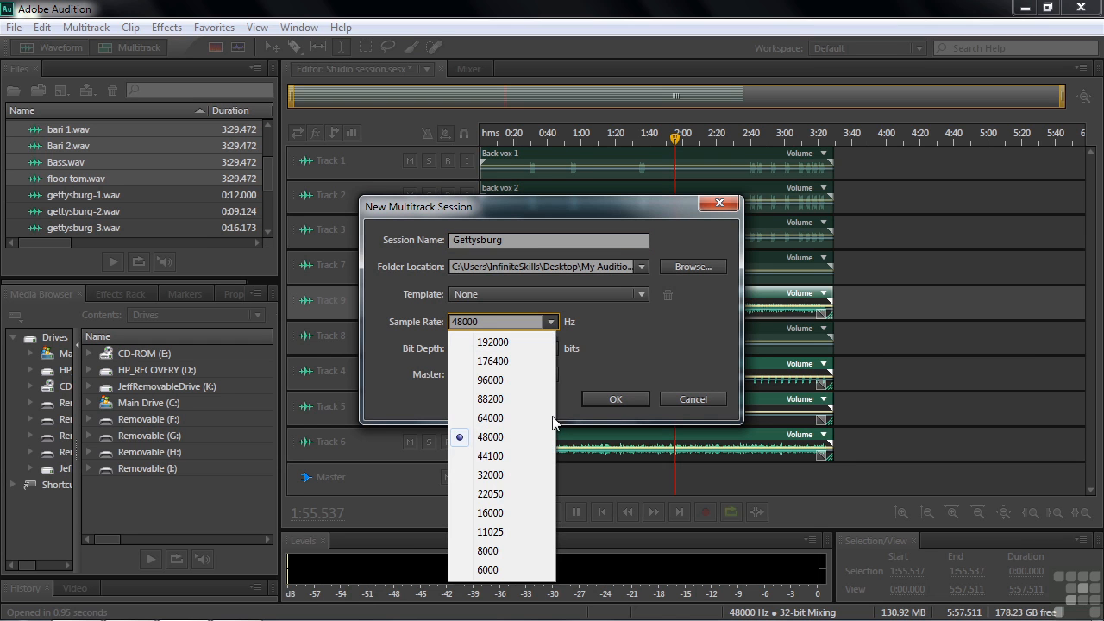
{"action": "left_click", "coordinate": [505, 464]}
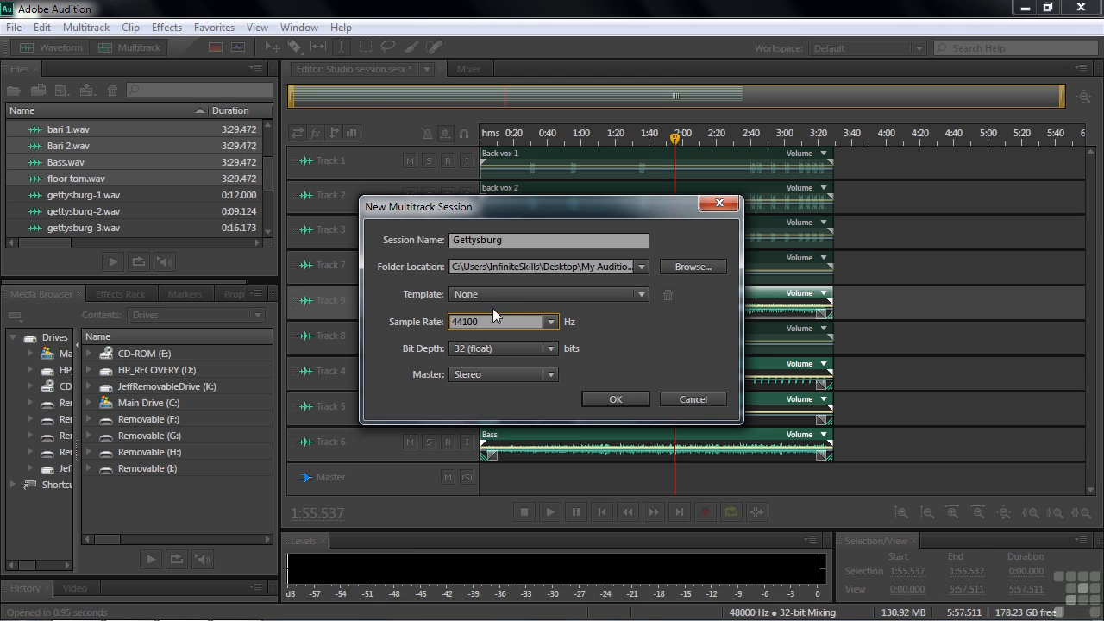
{"action": "left_click", "coordinate": [623, 399]}
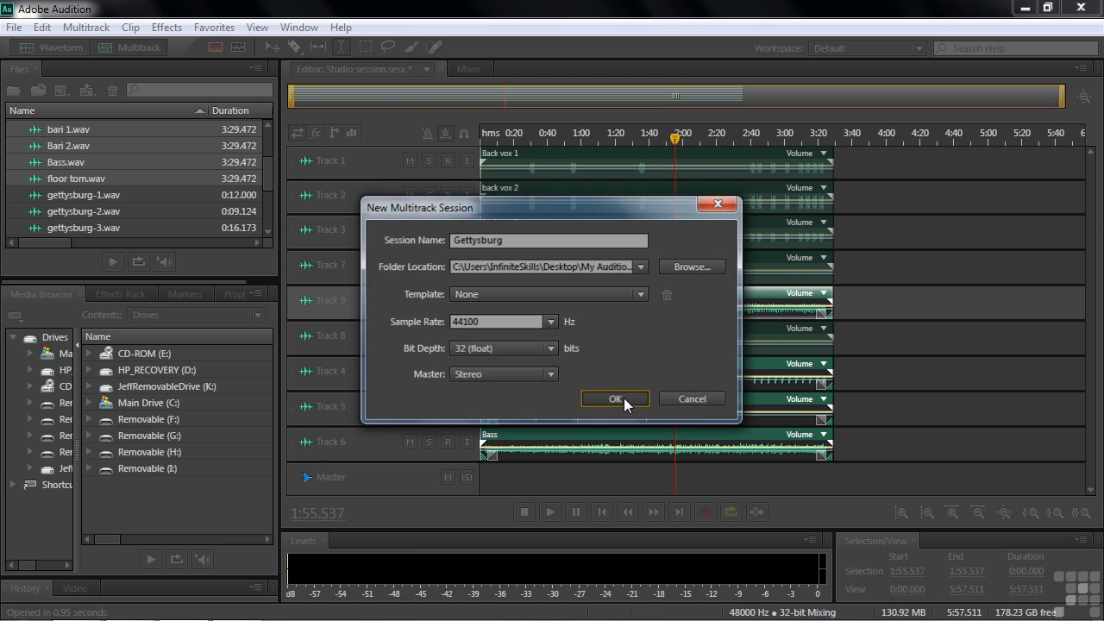
Step: Place gettysburg-1.wav at the very start of Track 1
{"action": "mouse_move", "coordinate": [1089, 225]}
{"action": "left_mouse_down"}
{"action": "mouse_move", "coordinate": [1089, 410]}
{"action": "mouse_move", "coordinate": [1090, 216]}
{"action": "left_mouse_up"}
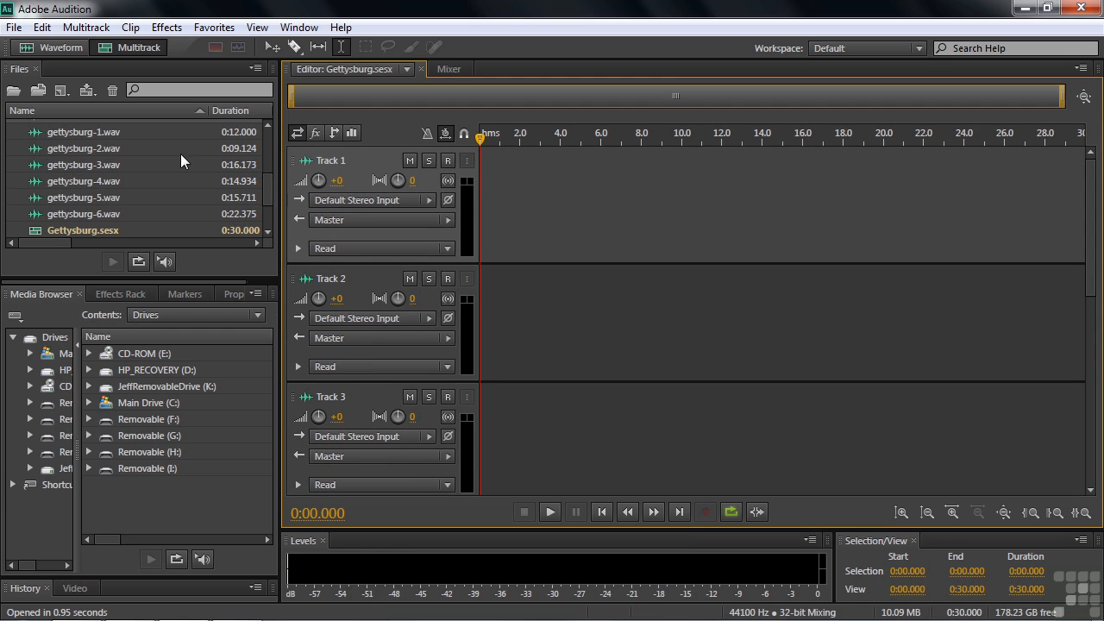
{"action": "left_click", "coordinate": [35, 136]}
{"action": "left_click_drag", "start_coordinate": [36, 136], "coordinate": [475, 197]}
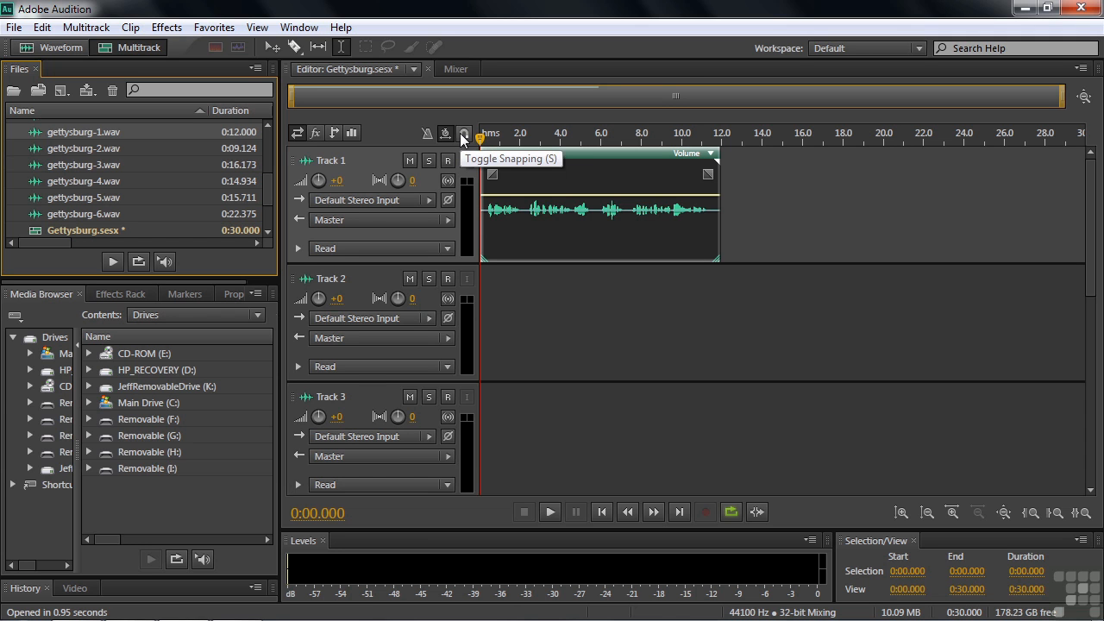
Step: Place gettysburg-2.wav on Track 1 and, with snapping enabled, align its start with the end of the gettysburg-1 clip
{"action": "left_click_drag", "start_coordinate": [38, 150], "coordinate": [712, 195]}
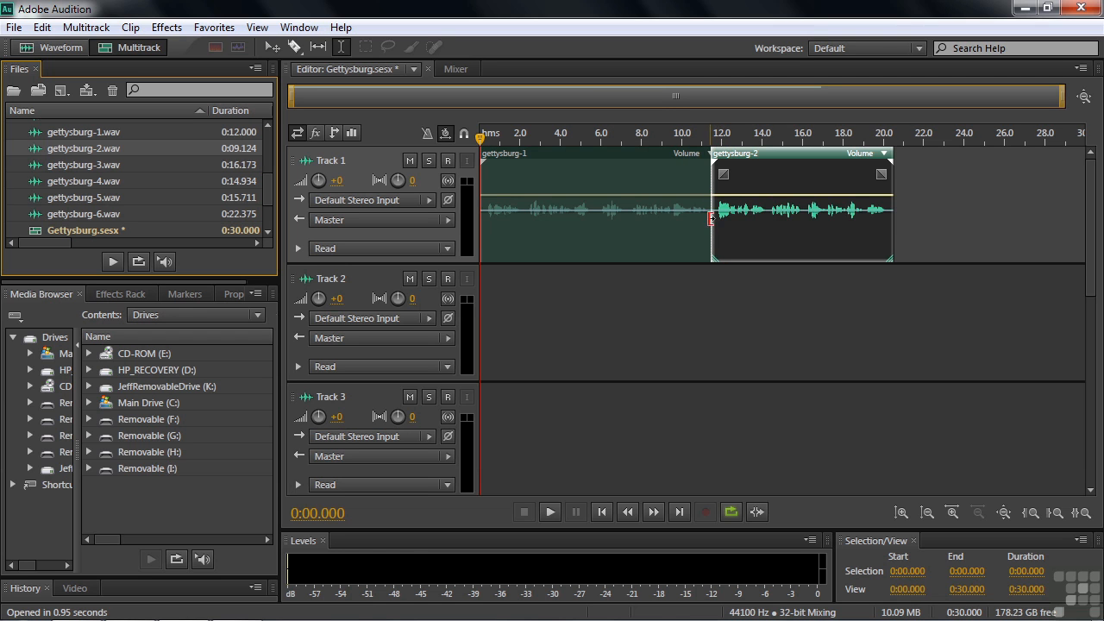
{"action": "left_click", "coordinate": [789, 153]}
{"action": "left_click_drag", "start_coordinate": [790, 152], "coordinate": [816, 166]}
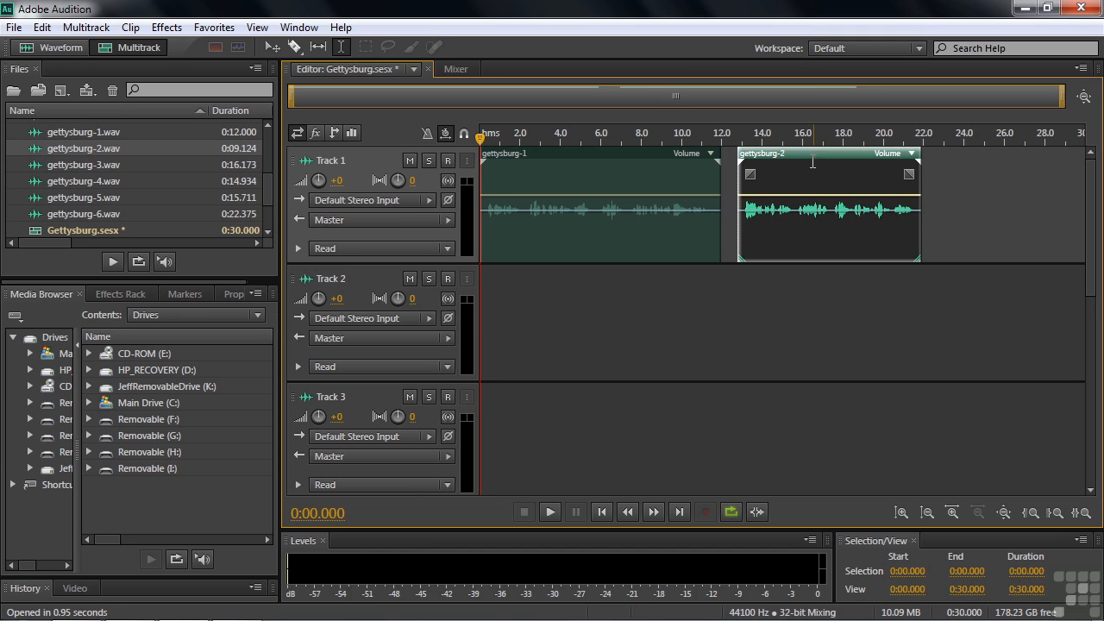
{"action": "left_click", "coordinate": [463, 134]}
{"action": "left_click_drag", "start_coordinate": [831, 162], "coordinate": [824, 162]}
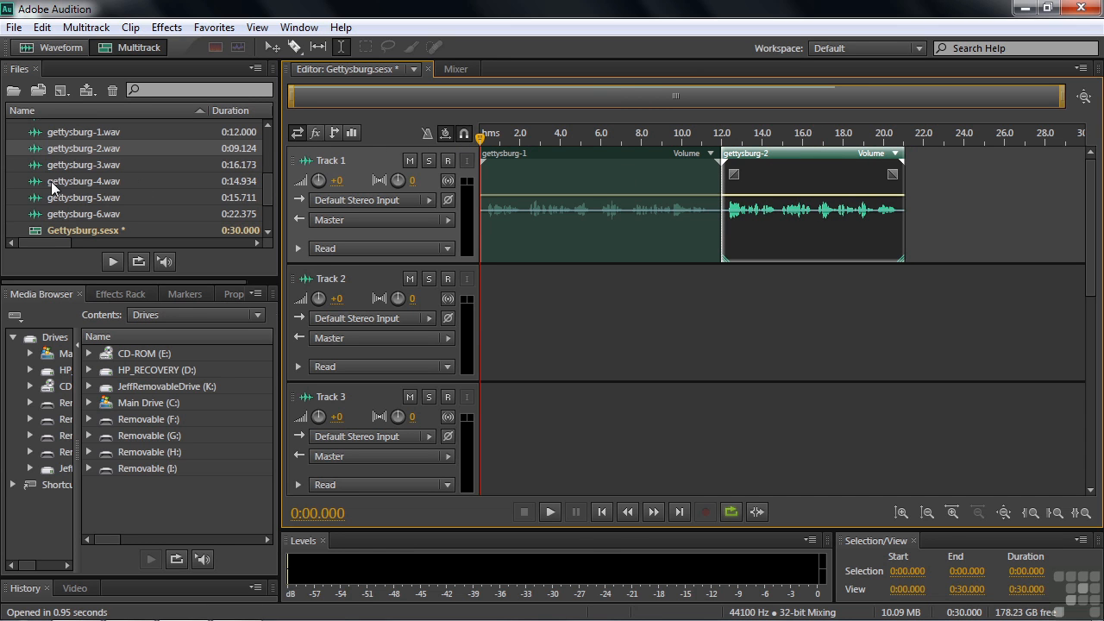
Step: Add gettysburg-3.wav and gettysburg-4.wav to Track 1, each butted against the end of the preceding clip
{"action": "left_click_drag", "start_coordinate": [38, 168], "coordinate": [908, 161]}
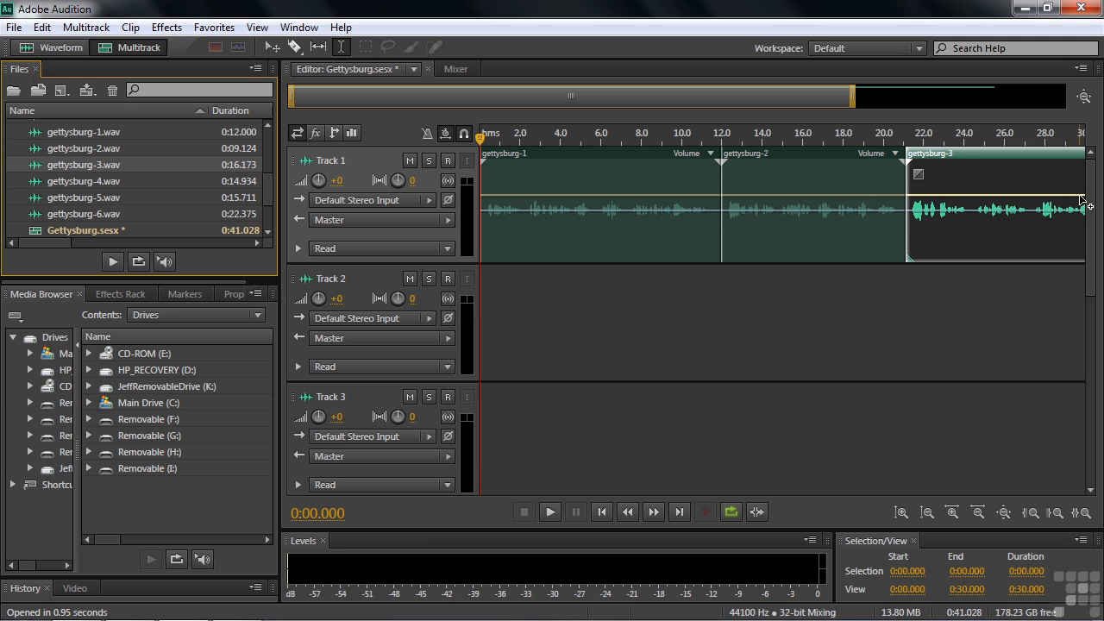
{"action": "mouse_move", "coordinate": [38, 181]}
{"action": "left_mouse_down"}
{"action": "mouse_move", "coordinate": [1098, 185]}
{"action": "mouse_move", "coordinate": [883, 210]}
{"action": "mouse_move", "coordinate": [45, 138]}
{"action": "mouse_move", "coordinate": [12, 177]}
{"action": "mouse_move", "coordinate": [35, 182]}
{"action": "left_mouse_up"}
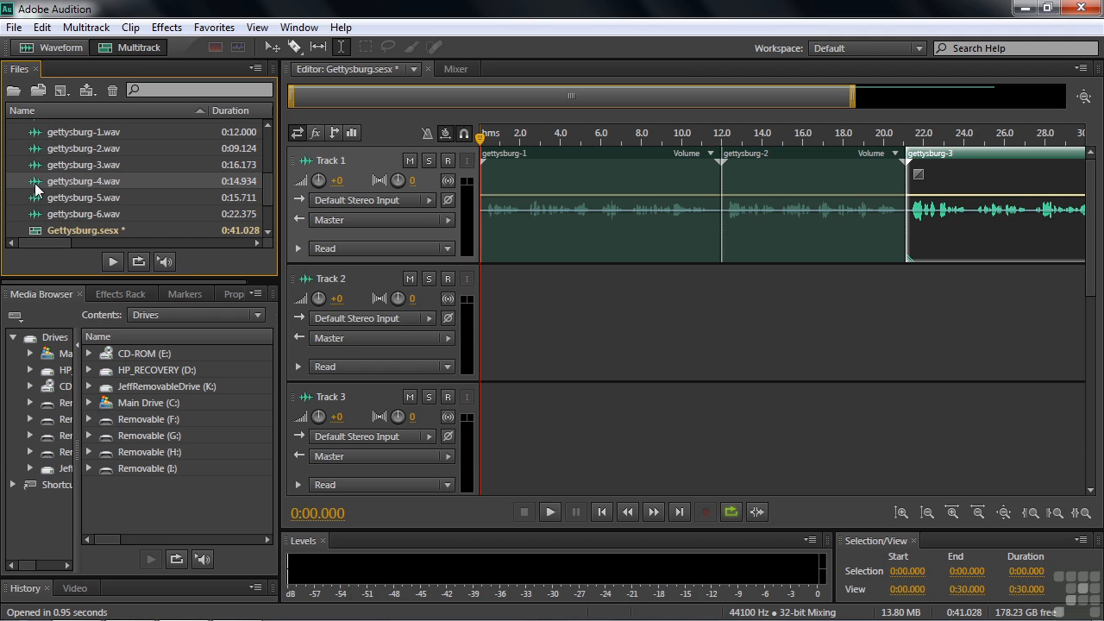
{"action": "left_click", "coordinate": [980, 512]}
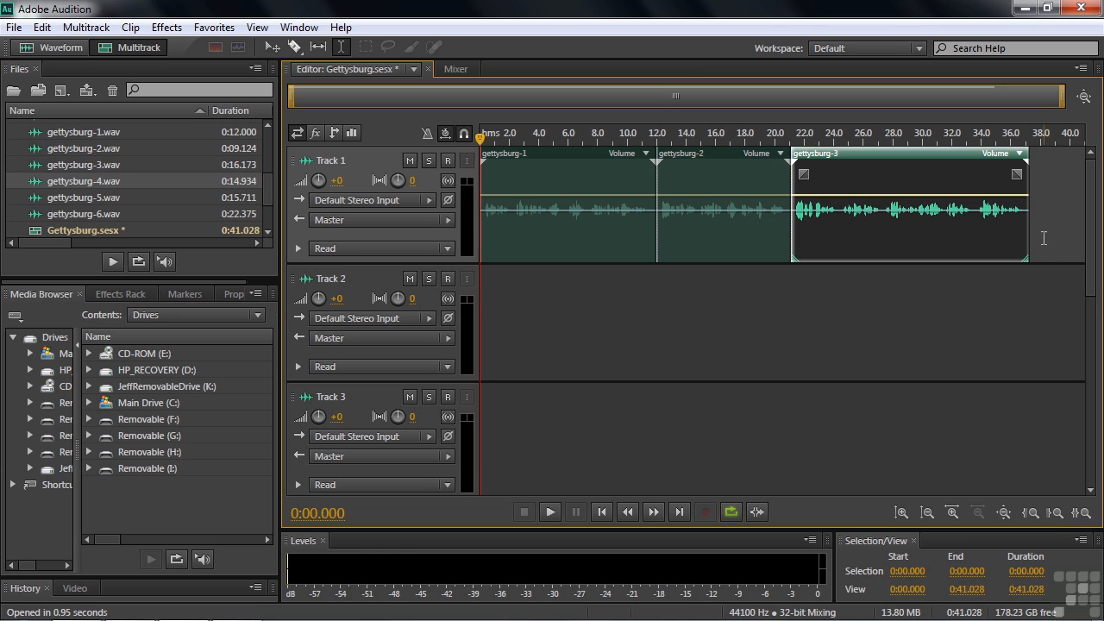
{"action": "left_click_drag", "start_coordinate": [44, 184], "coordinate": [1026, 201]}
Step: Add gettysburg-5.wav and gettysburg-6.wav to Track 1, one after the other following the gettysburg-4 clip
{"action": "left_click", "coordinate": [969, 511]}
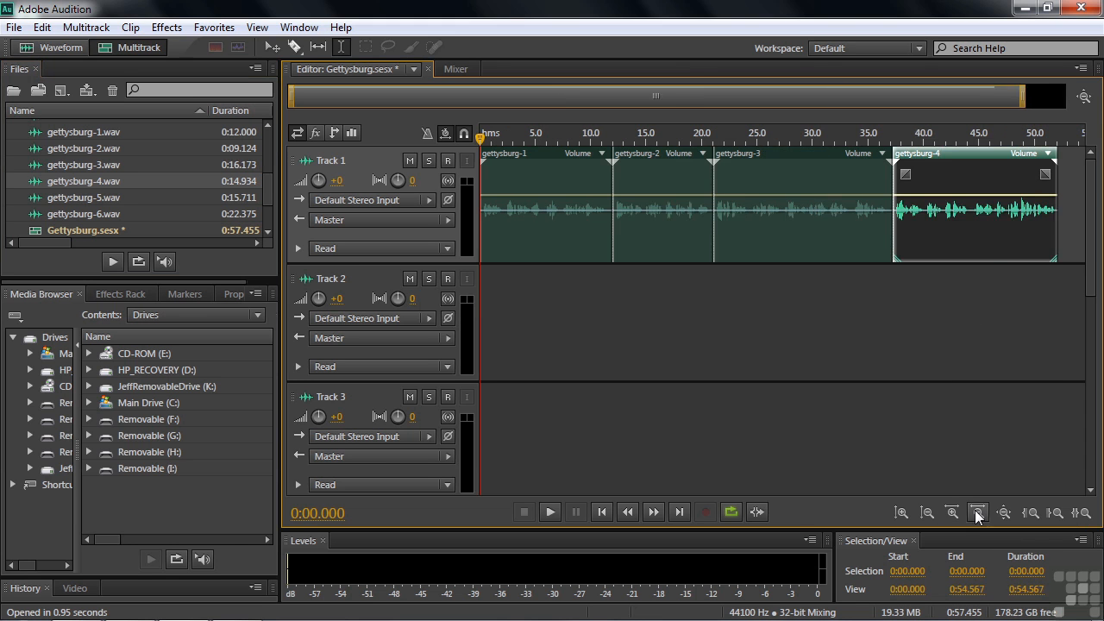
{"action": "left_click_drag", "start_coordinate": [39, 196], "coordinate": [1032, 162]}
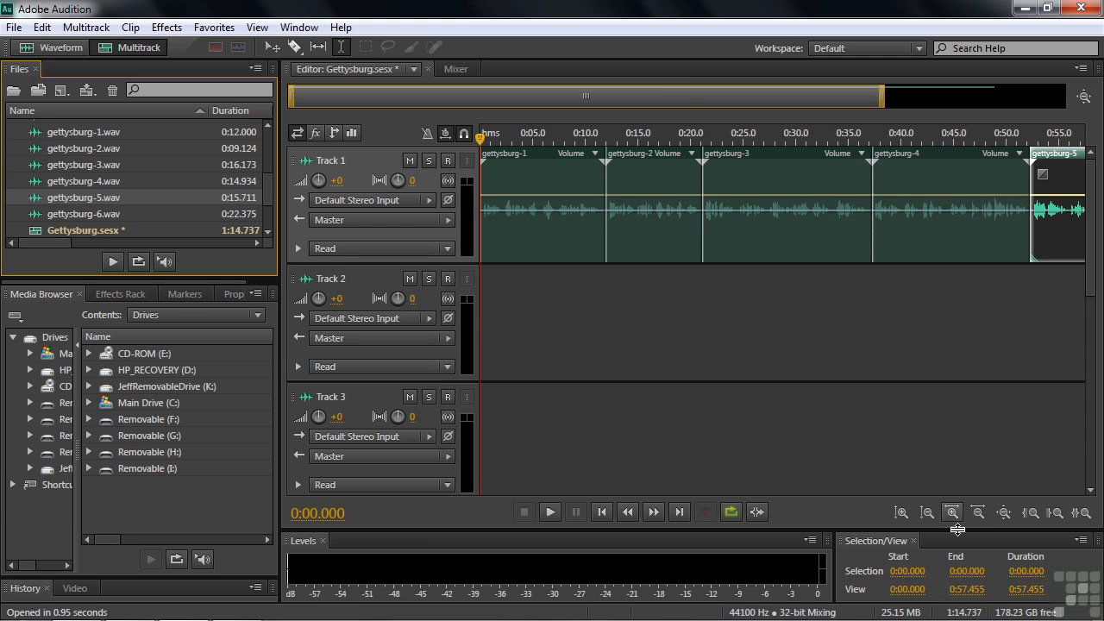
{"action": "left_click", "coordinate": [978, 511]}
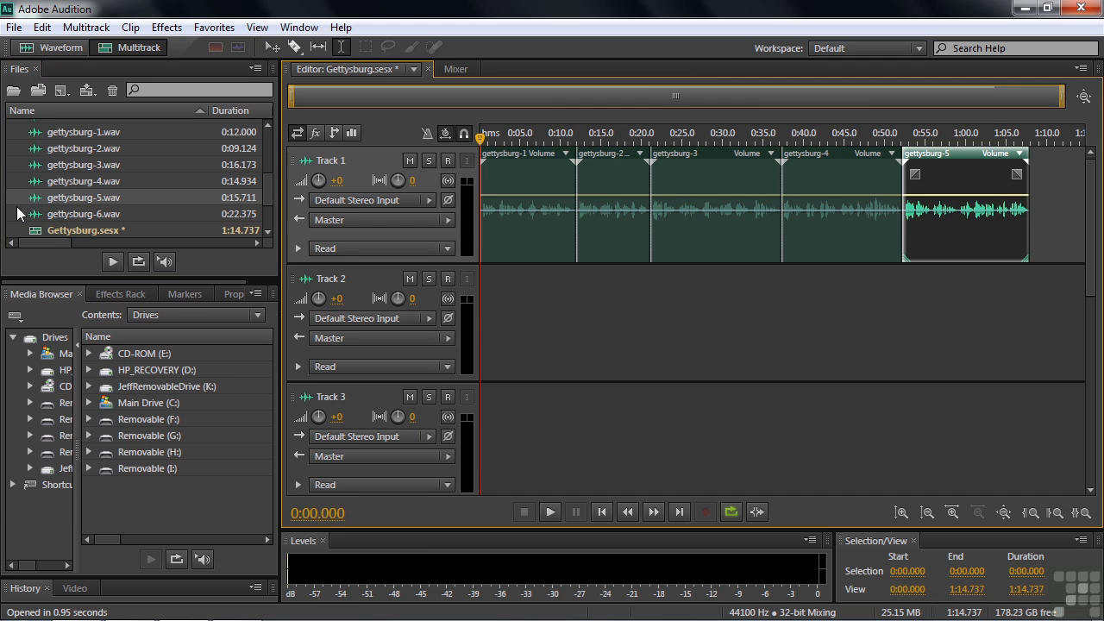
{"action": "mouse_move", "coordinate": [33, 214]}
{"action": "left_mouse_down"}
{"action": "mouse_move", "coordinate": [808, 172]}
{"action": "mouse_move", "coordinate": [1048, 173]}
{"action": "mouse_move", "coordinate": [1032, 175]}
{"action": "left_mouse_up"}
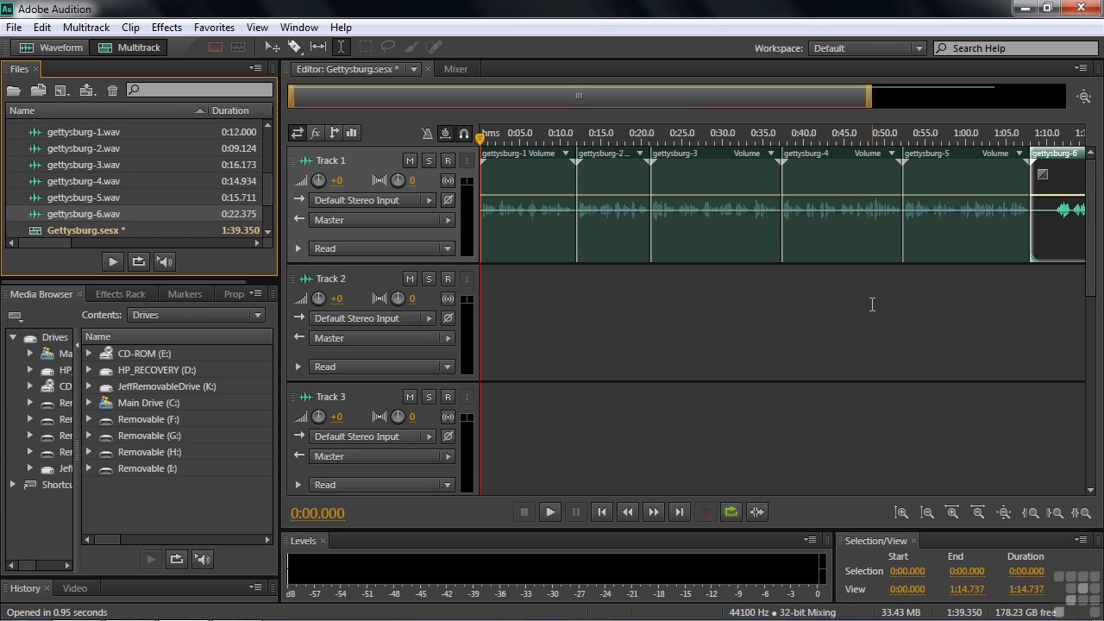
Step: Copy the gettysburg-1 clip on Track 1
{"action": "left_click", "coordinate": [521, 157]}
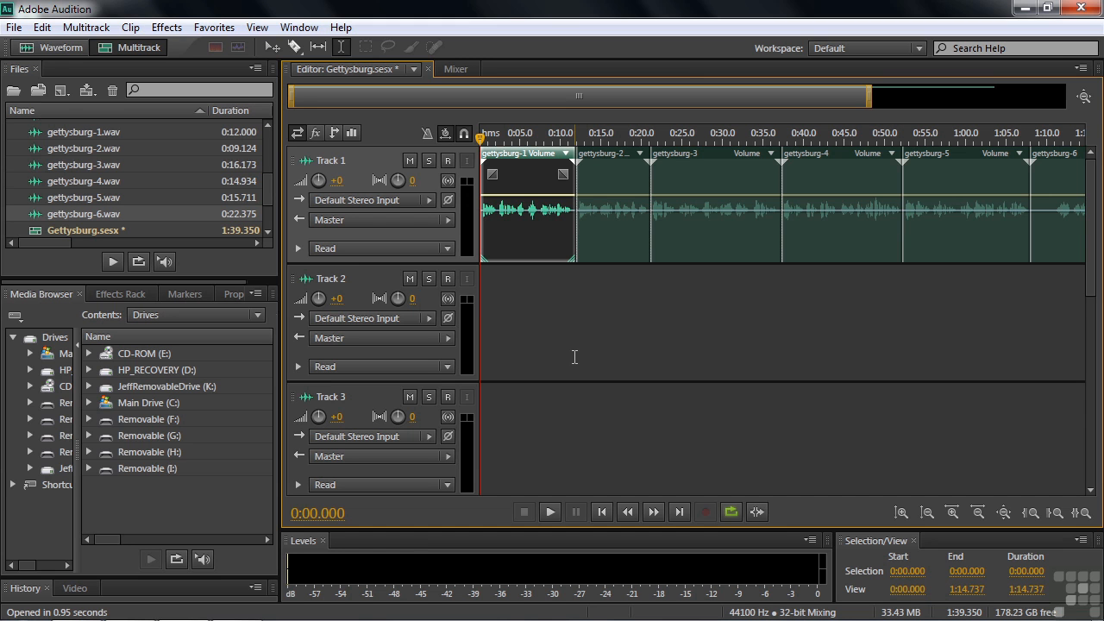
{"action": "left_click", "coordinate": [39, 29]}
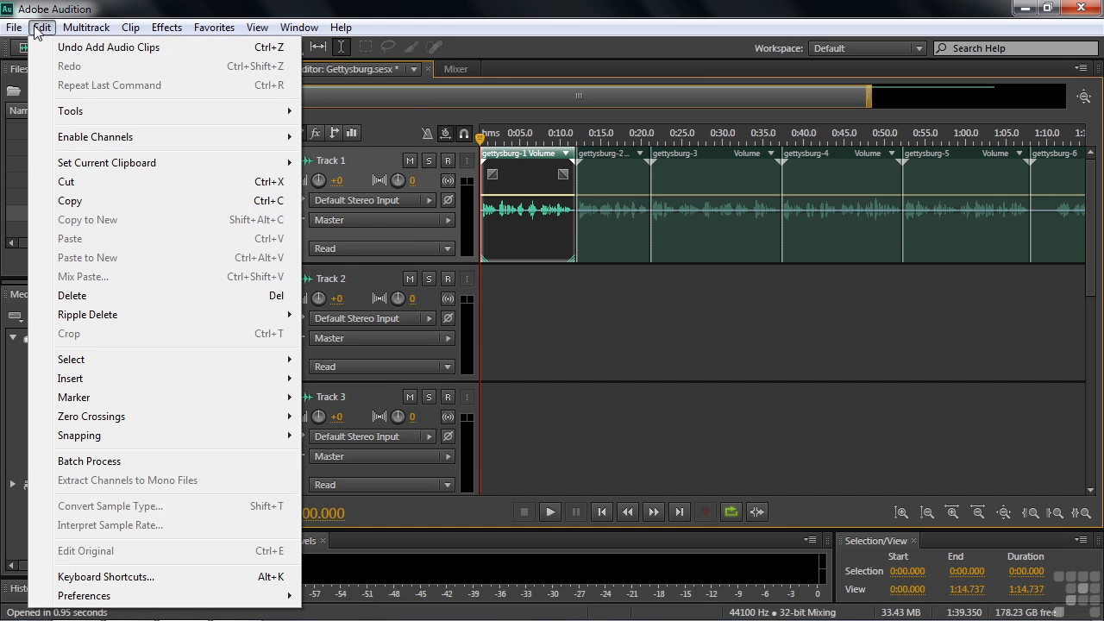
{"action": "left_click", "coordinate": [263, 203]}
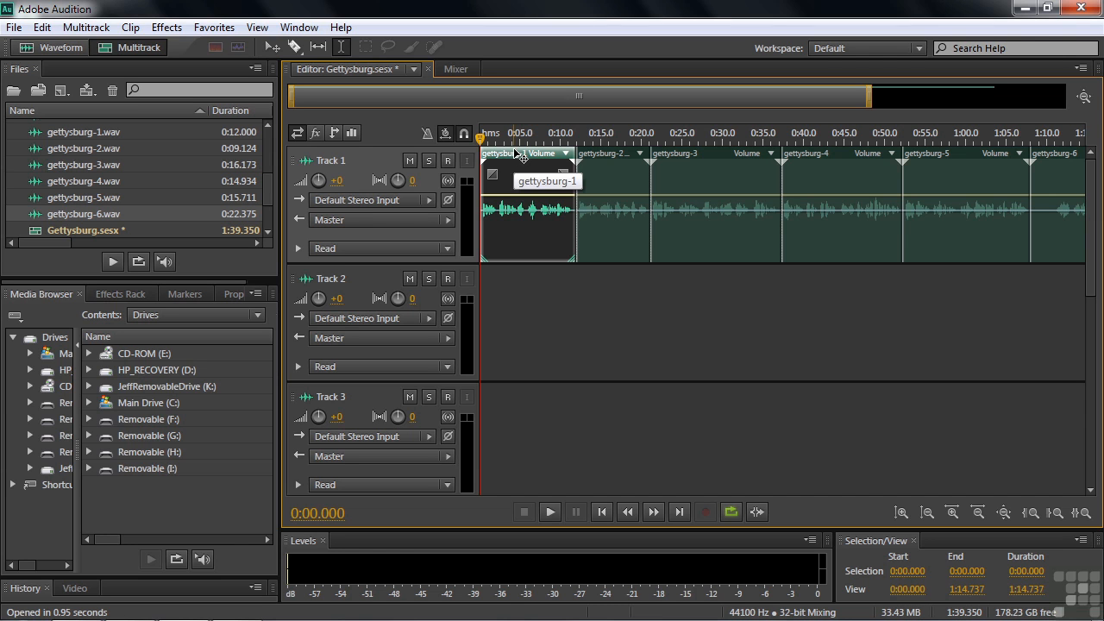
Step: Paste the copied gettysburg-1 clip onto Track 3 at 0:10.220
{"action": "left_click", "coordinate": [361, 278]}
{"action": "left_click", "coordinate": [359, 400]}
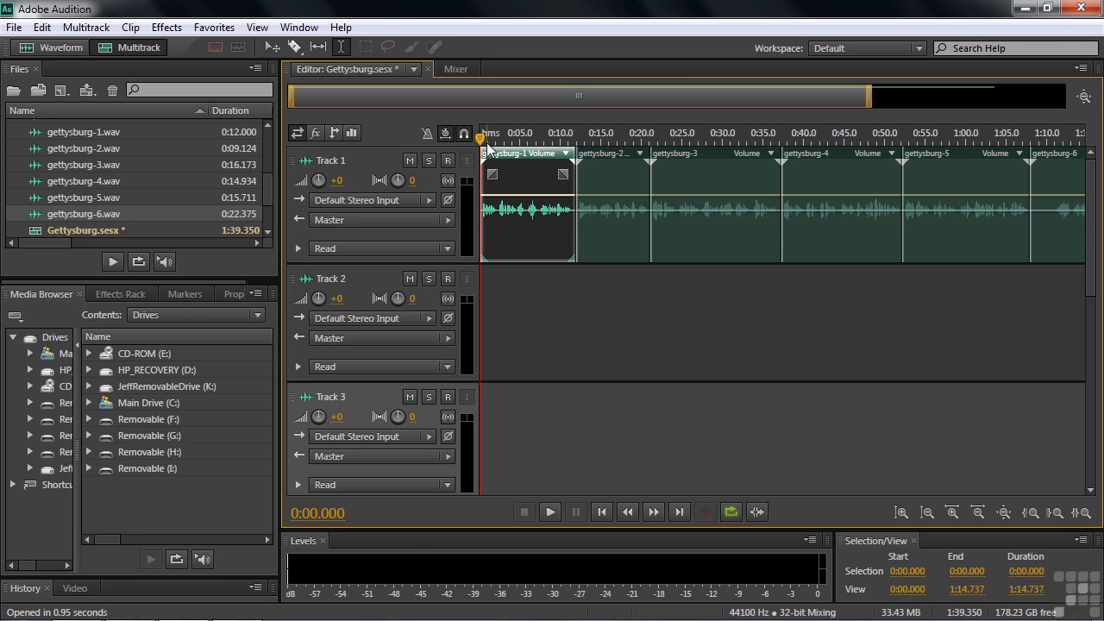
{"action": "left_click_drag", "start_coordinate": [481, 138], "coordinate": [563, 147]}
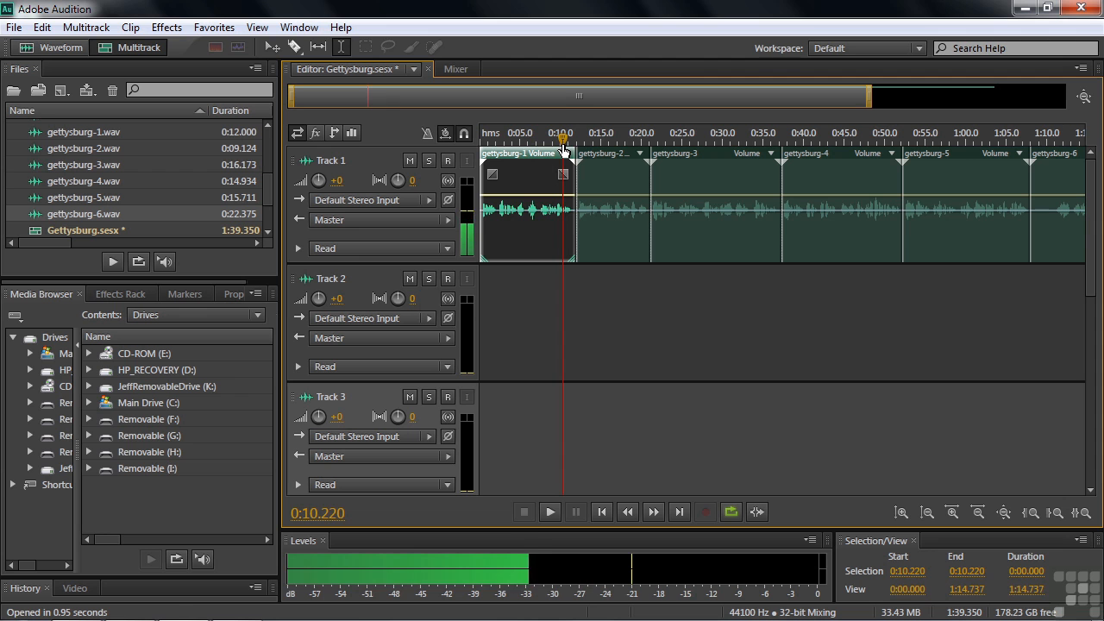
{"action": "left_click", "coordinate": [41, 26]}
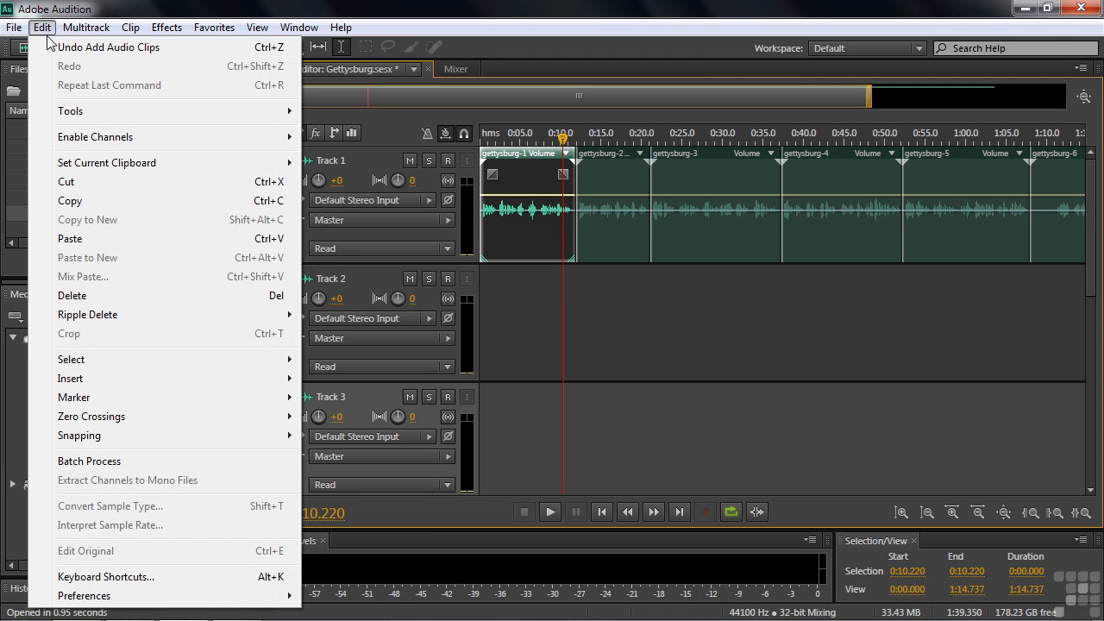
{"action": "left_click", "coordinate": [70, 239]}
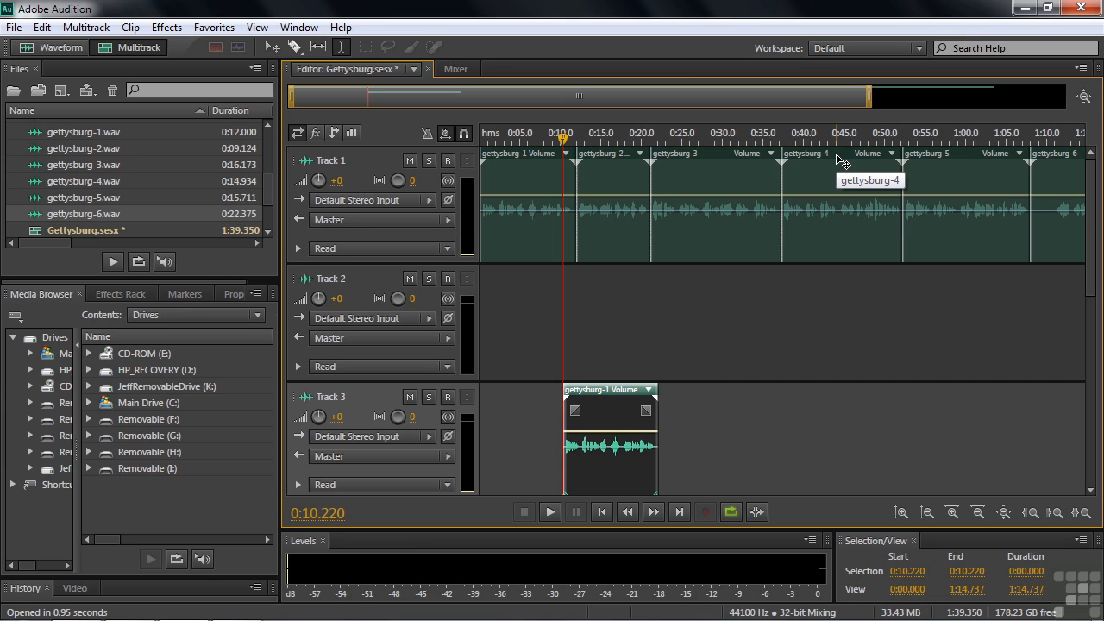
Step: Place a unique copy of the gettysburg-4 clip on Track 2, starting at about 0:33
{"action": "left_click_drag", "start_coordinate": [837, 156], "coordinate": [805, 326]}
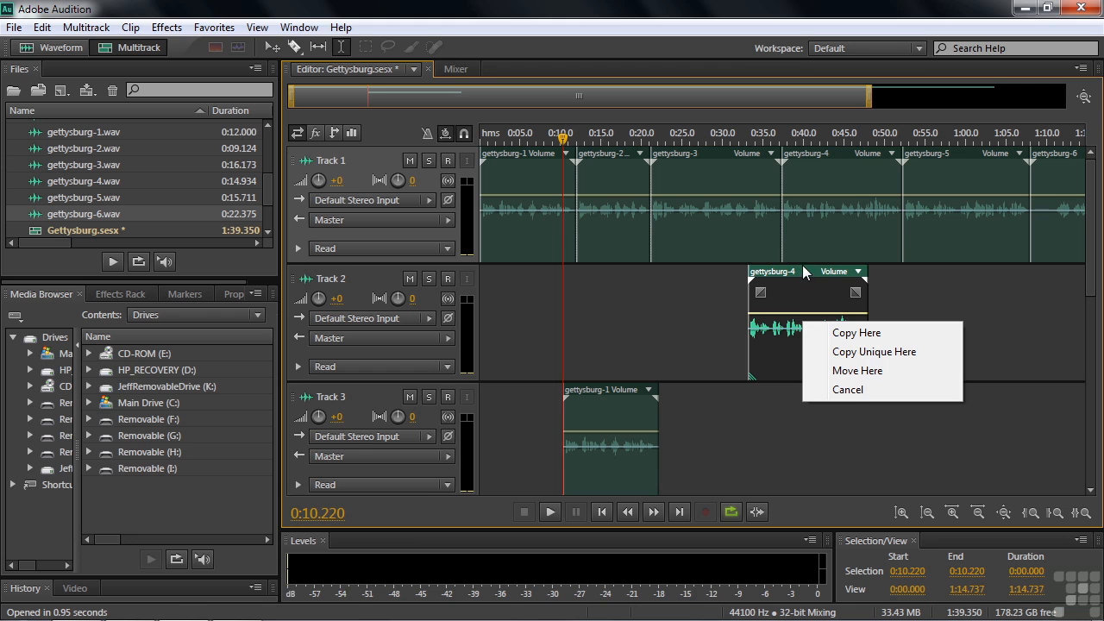
{"action": "left_click", "coordinate": [855, 355]}
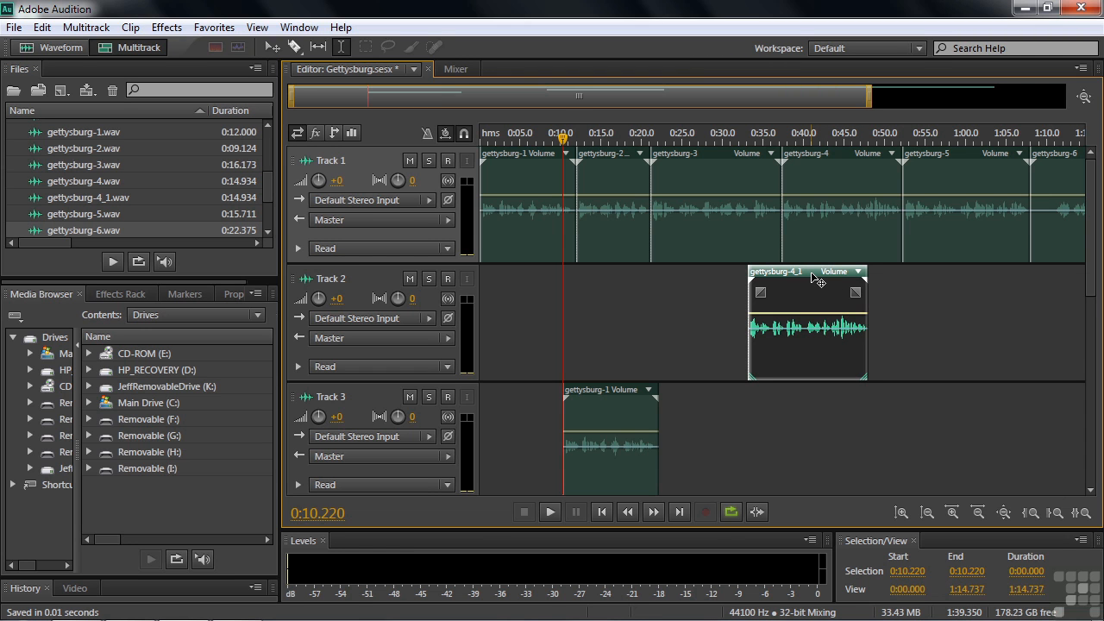
Step: Amplify the whole gettysburg-1 file strongly in the waveform editor and return to the multitrack session
{"action": "double_click", "coordinate": [521, 161]}
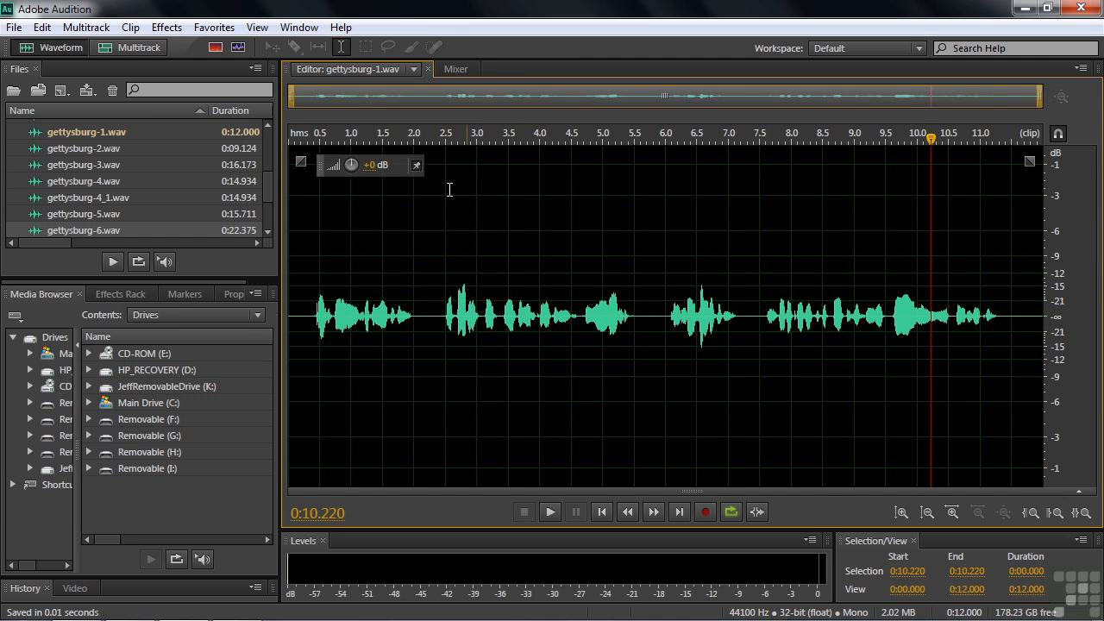
{"action": "left_click_drag", "start_coordinate": [352, 164], "coordinate": [400, 167]}
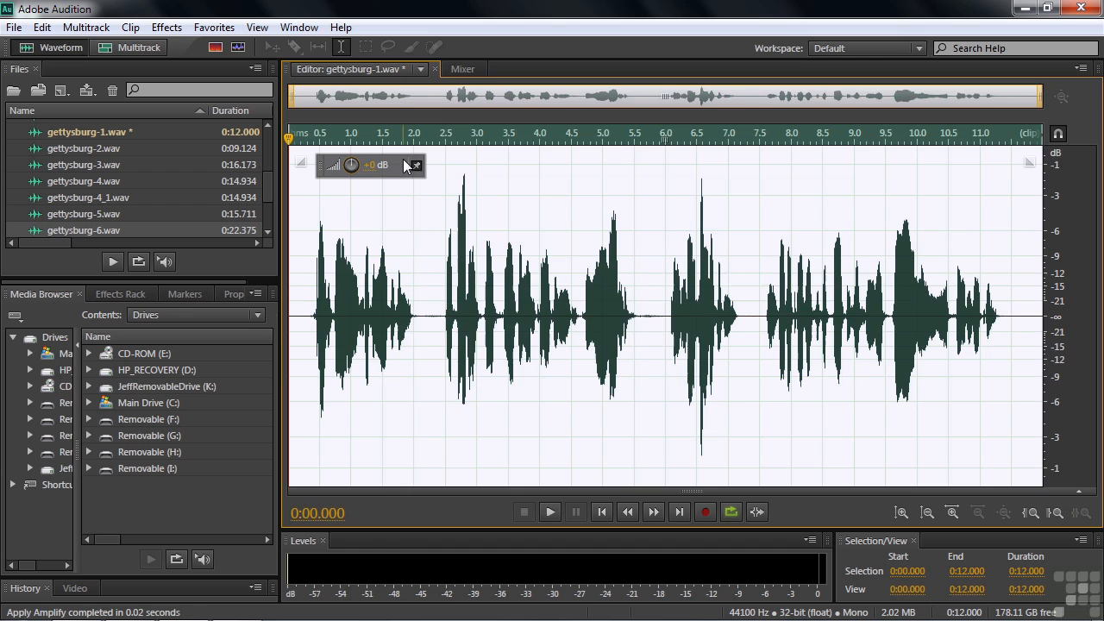
{"action": "left_click", "coordinate": [425, 284]}
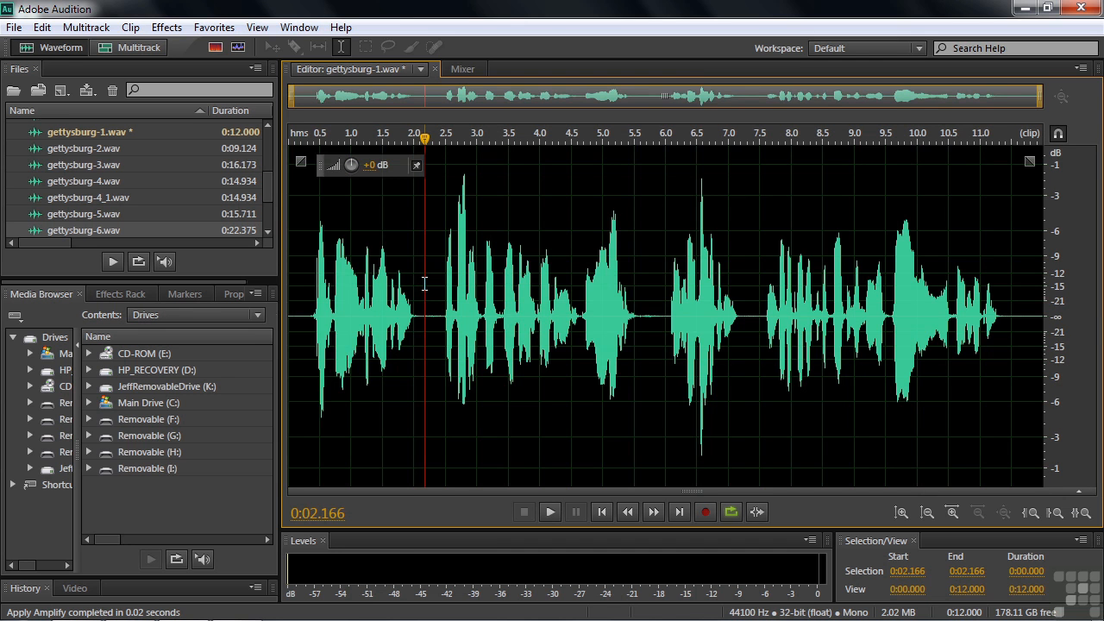
{"action": "left_click", "coordinate": [125, 45]}
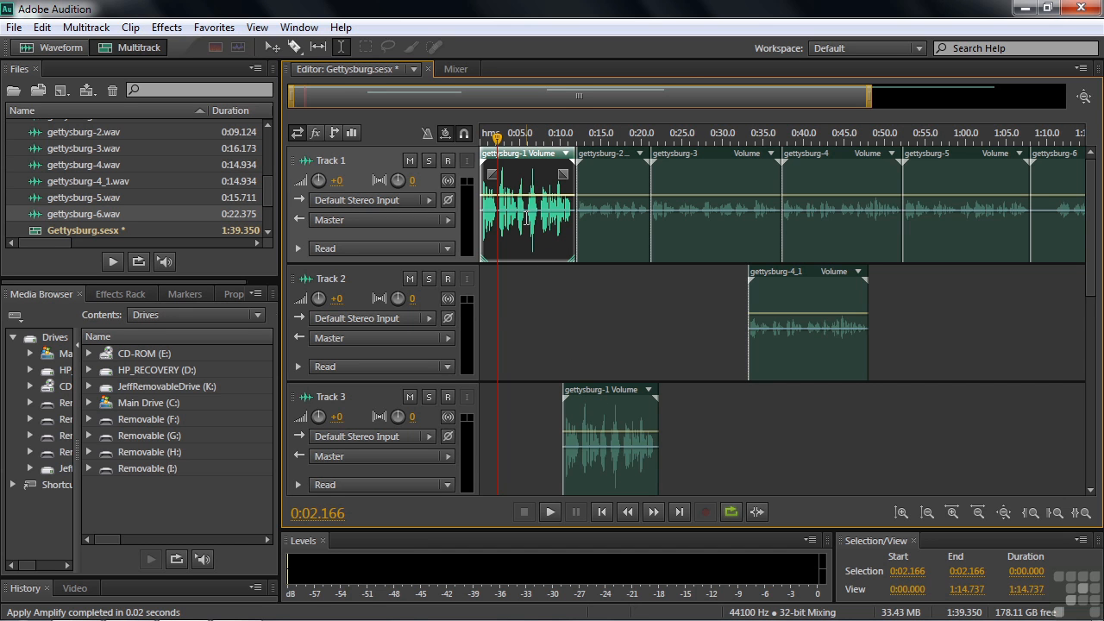
Step: Amplify the source file of Track 1's gettysburg-4 clip in the waveform editor and return to the multitrack session
{"action": "double_click", "coordinate": [838, 155]}
{"action": "left_click_drag", "start_coordinate": [367, 170], "coordinate": [400, 164]}
{"action": "left_click", "coordinate": [649, 317]}
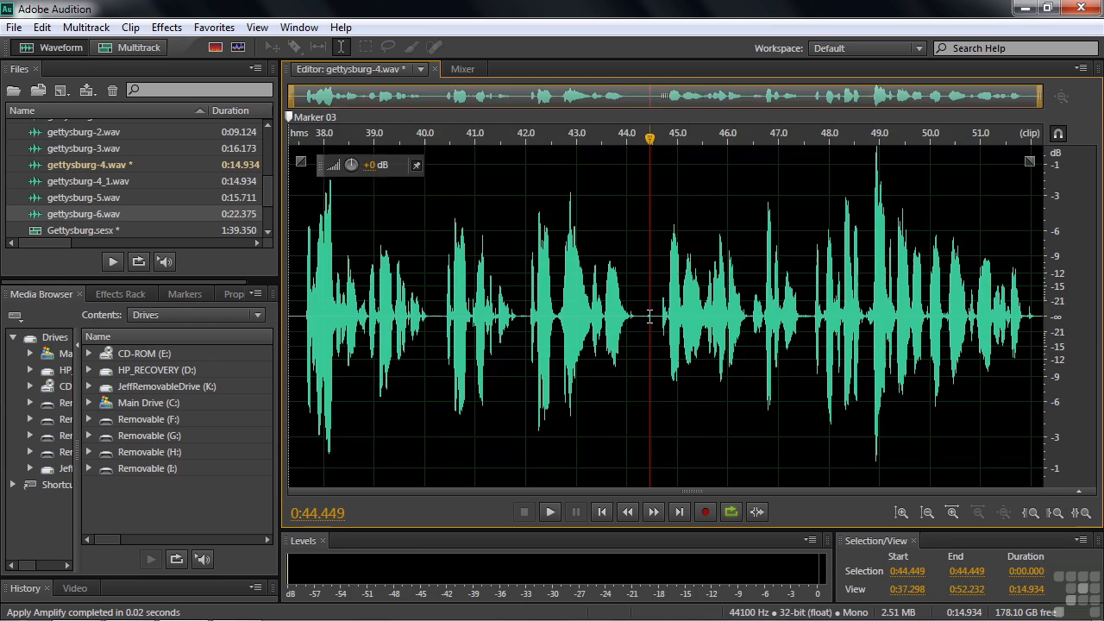
{"action": "left_click", "coordinate": [120, 52]}
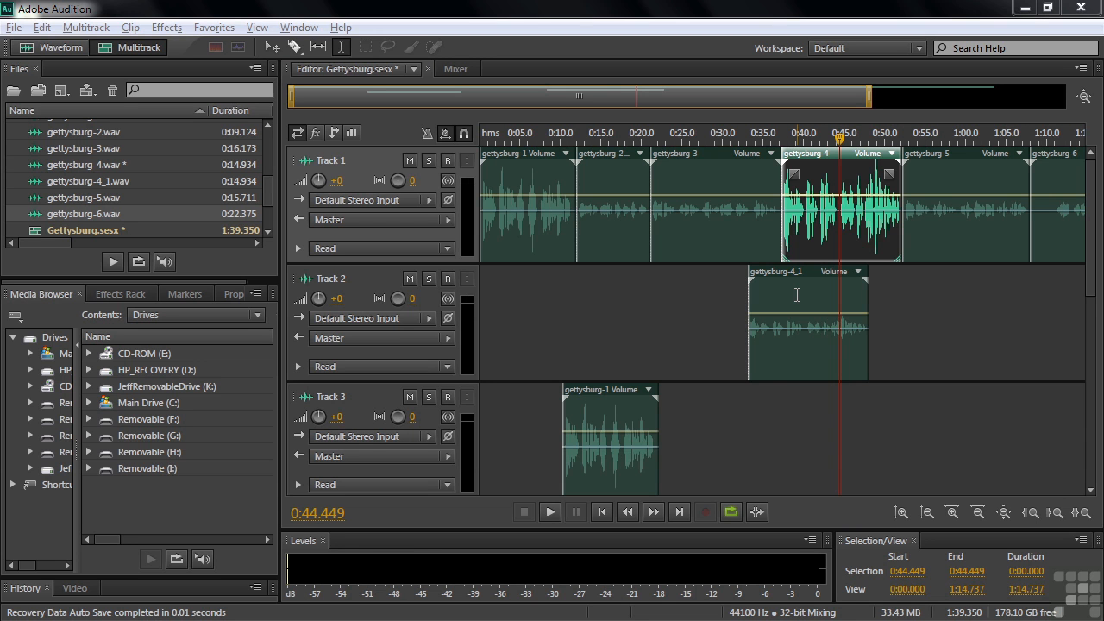
Step: Delete the gettysburg-4_1 clip from Track 2 and the gettysburg-1 copy from Track 3
{"action": "left_click", "coordinate": [797, 295]}
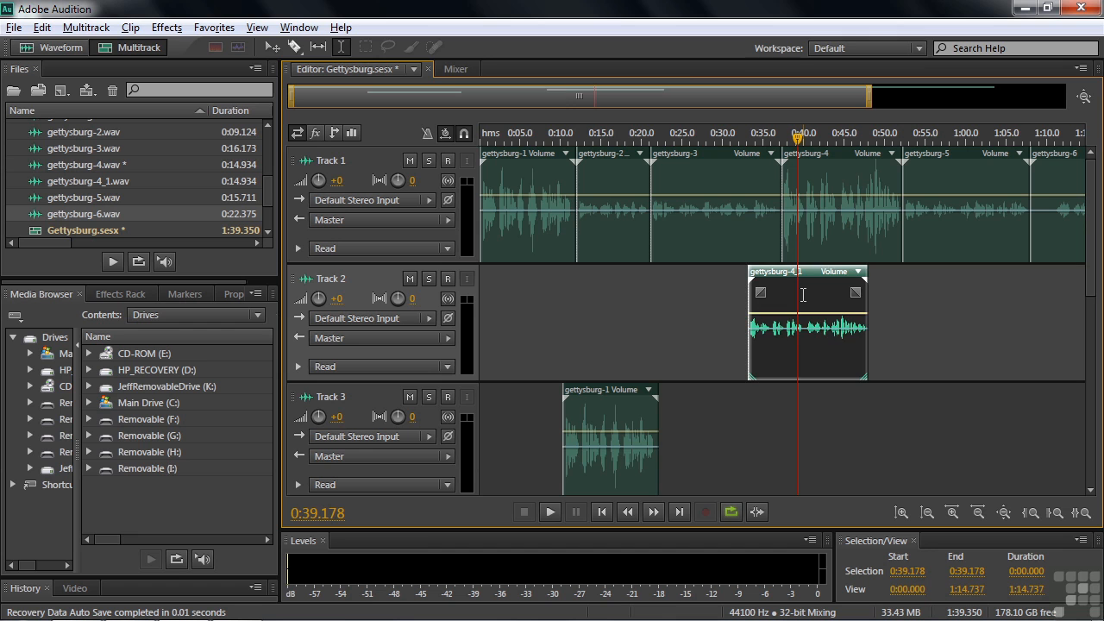
{"action": "key", "text": "Delete"}
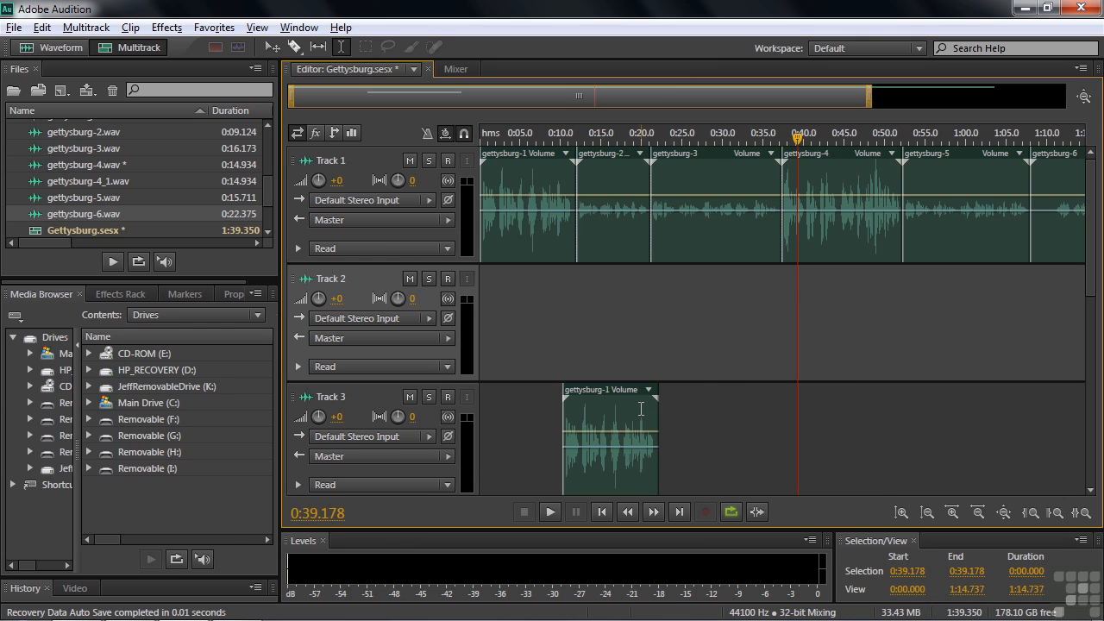
{"action": "left_click", "coordinate": [270, 45]}
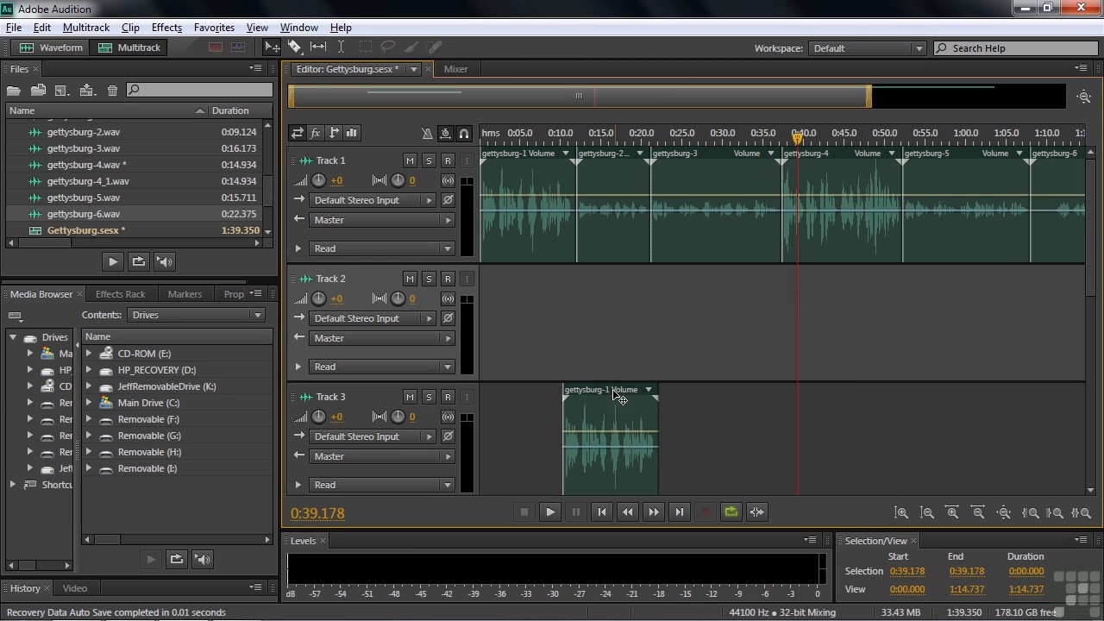
{"action": "left_click", "coordinate": [609, 405]}
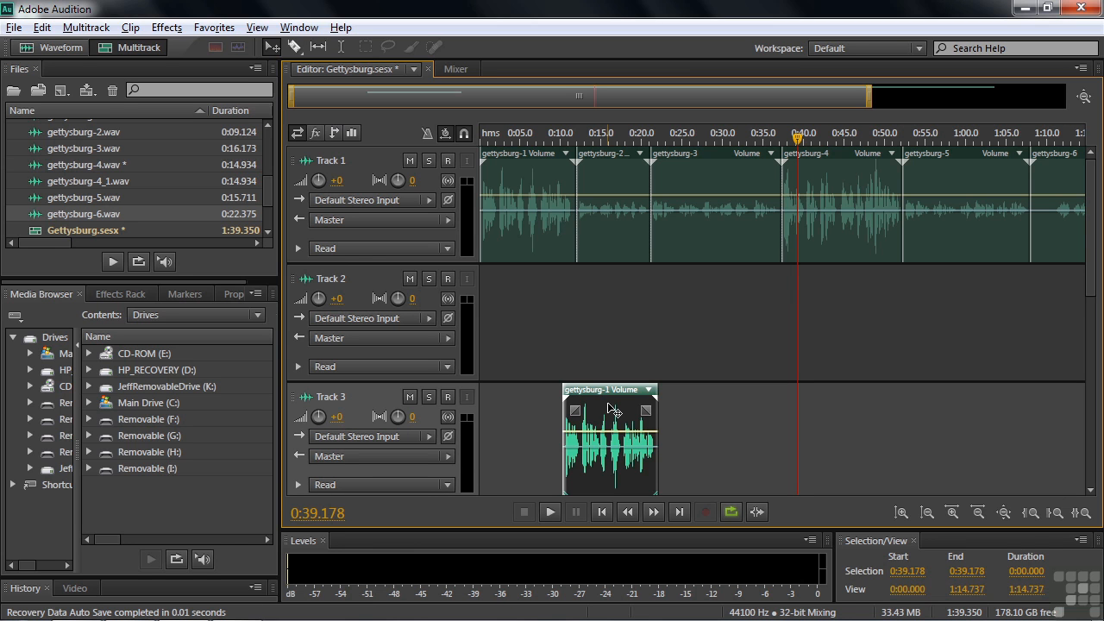
{"action": "key", "text": "Delete"}
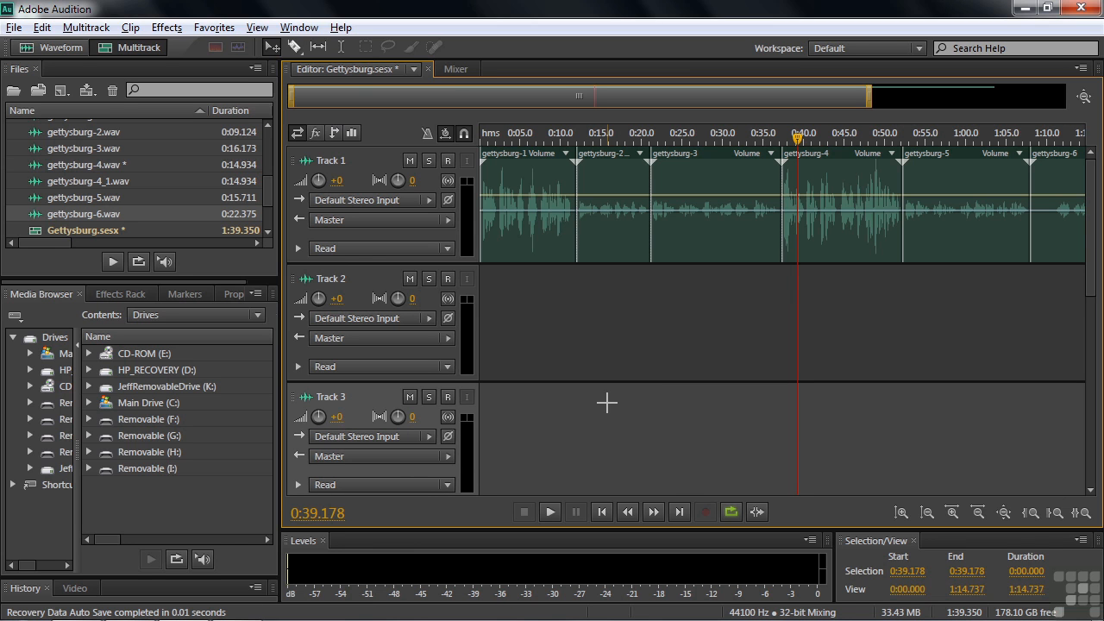
Step: Delete the gettysburg-3 clip from Track 1 and close the resulting gap with Ripple Delete
{"action": "left_click", "coordinate": [709, 158]}
{"action": "key", "text": "Delete"}
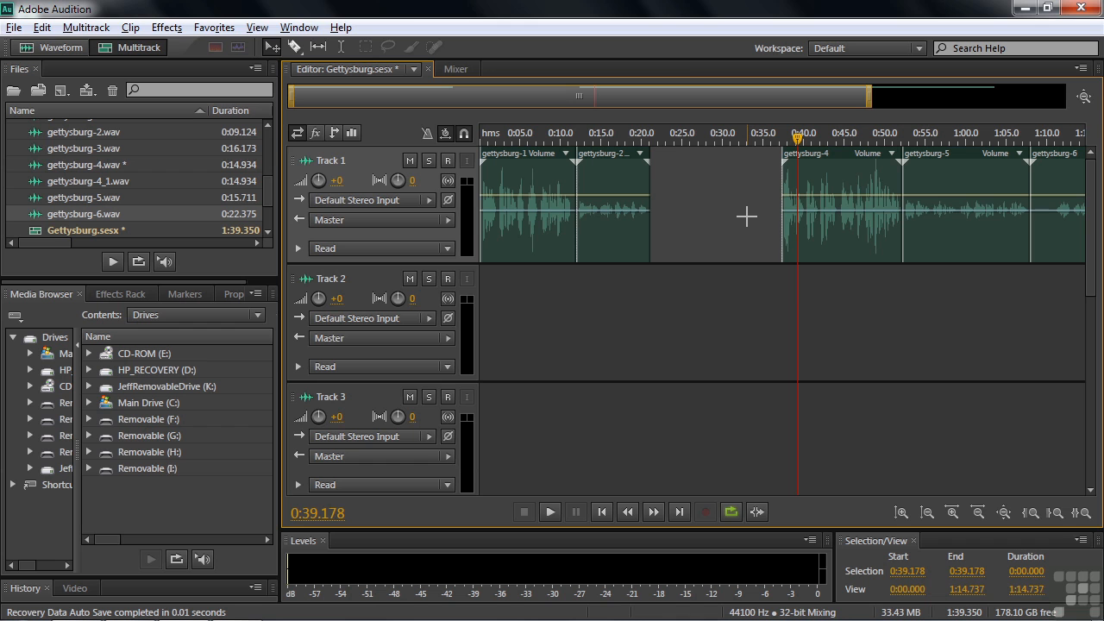
{"action": "right_click", "coordinate": [688, 191]}
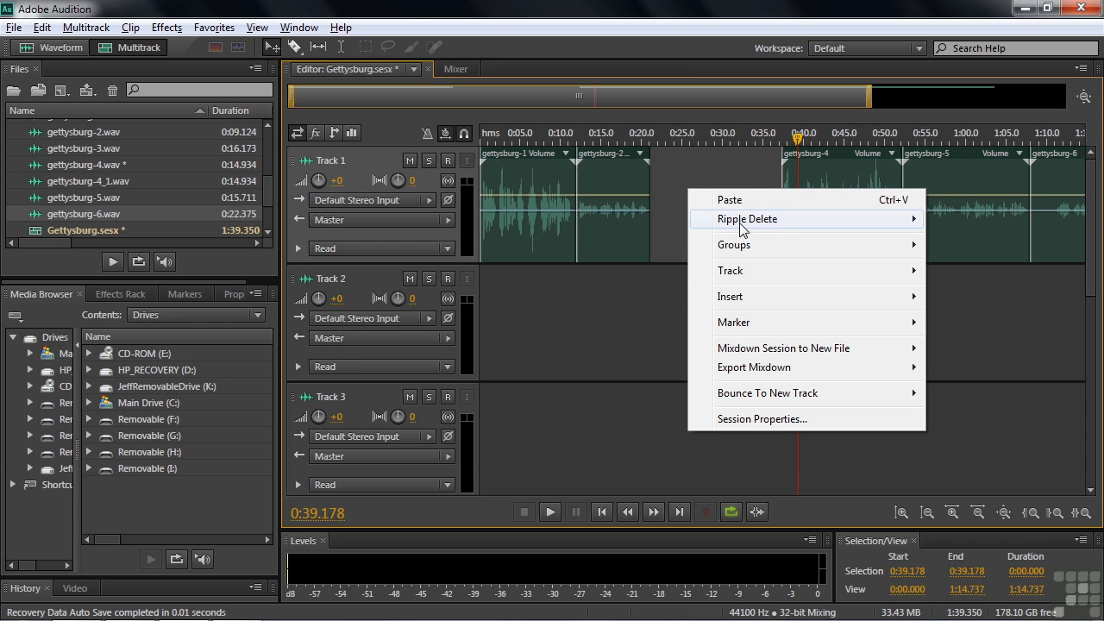
{"action": "mouse_move", "coordinate": [740, 225]}
{"action": "left_click", "coordinate": [406, 295]}
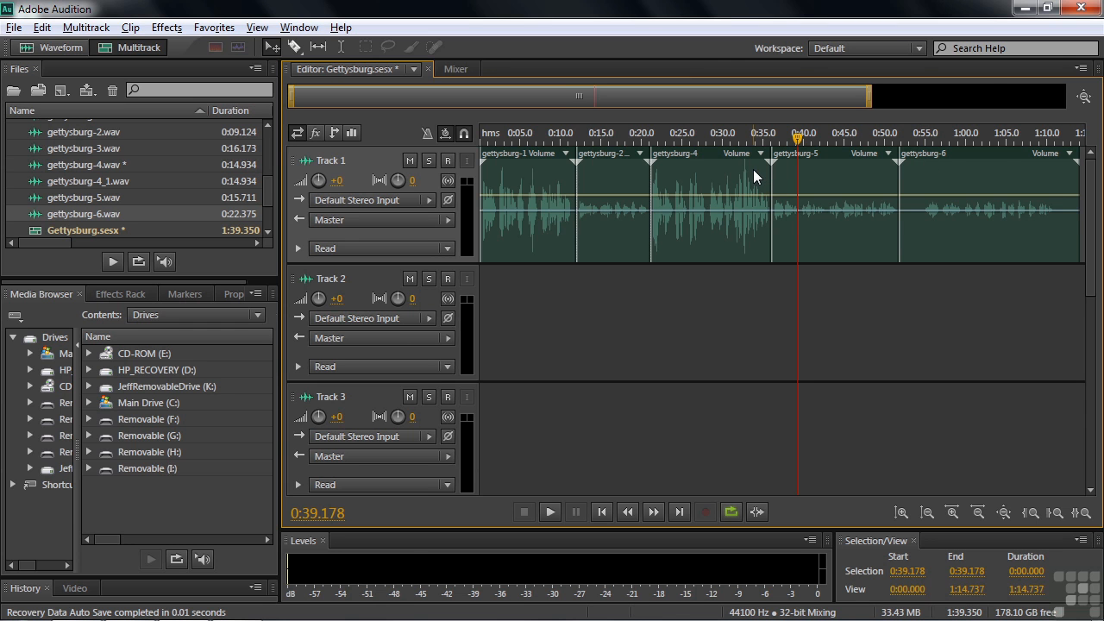
Step: Undo the gap closing and the deletion of the gettysburg-3 clip
{"action": "key", "text": "ctrl+z"}
{"action": "key", "text": "ctrl+z"}
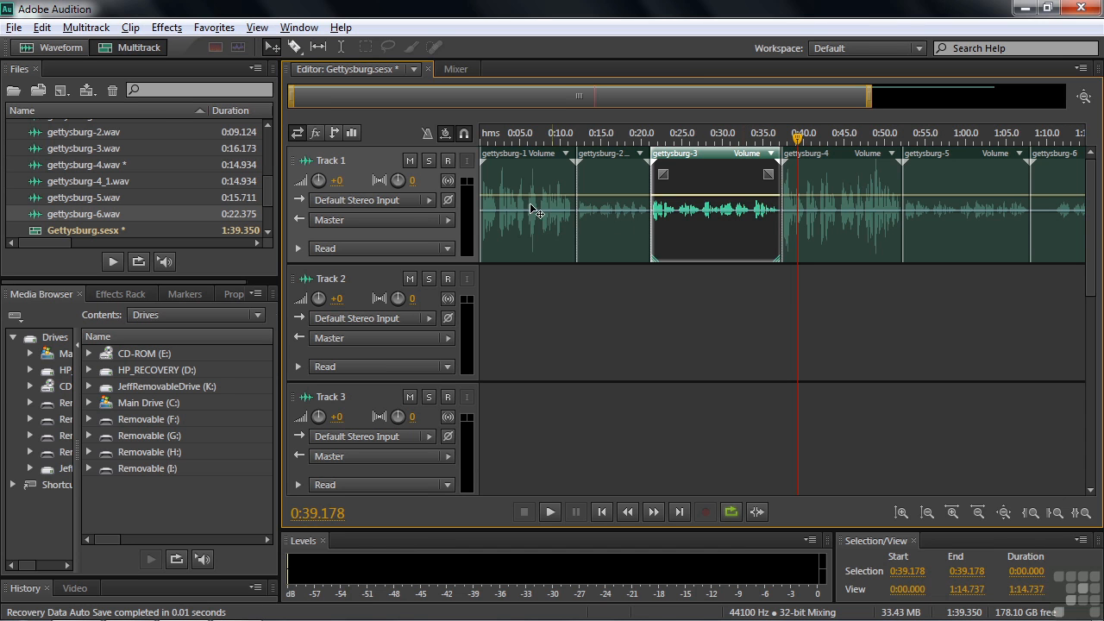
Step: Try Ripple Delete for selected clips on the restored gettysburg-3 clip
{"action": "left_click", "coordinate": [44, 31]}
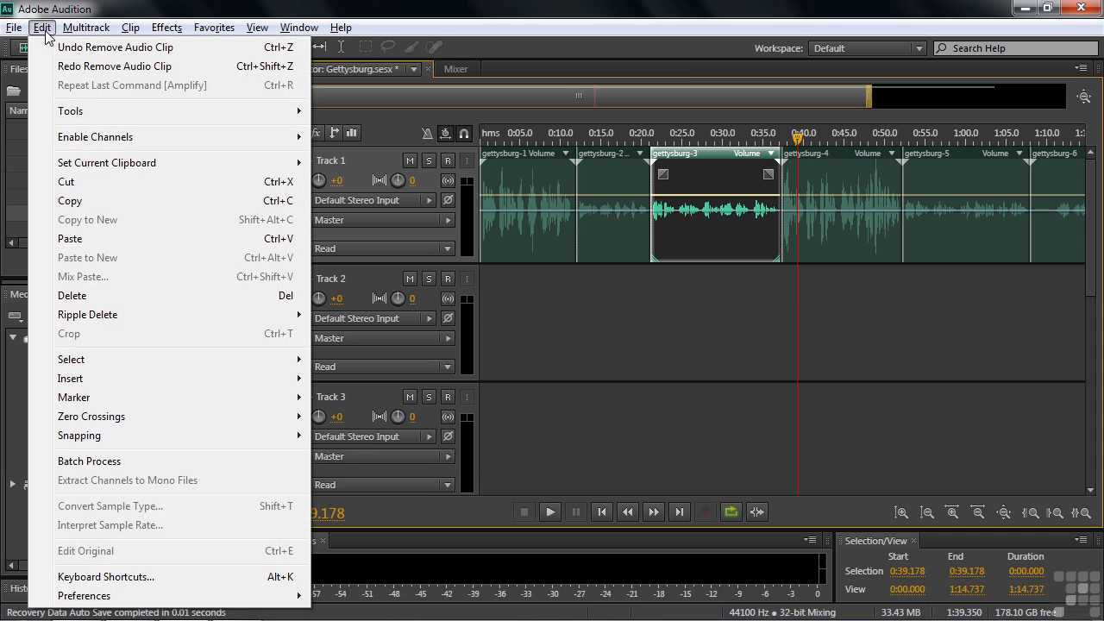
{"action": "mouse_move", "coordinate": [134, 315]}
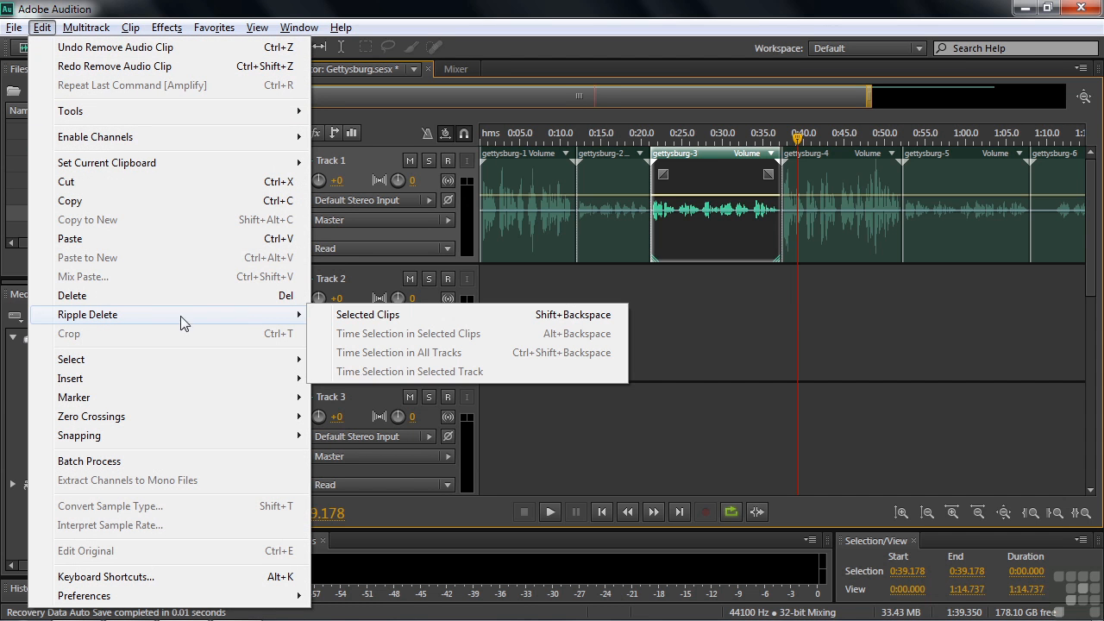
{"action": "left_click", "coordinate": [354, 322]}
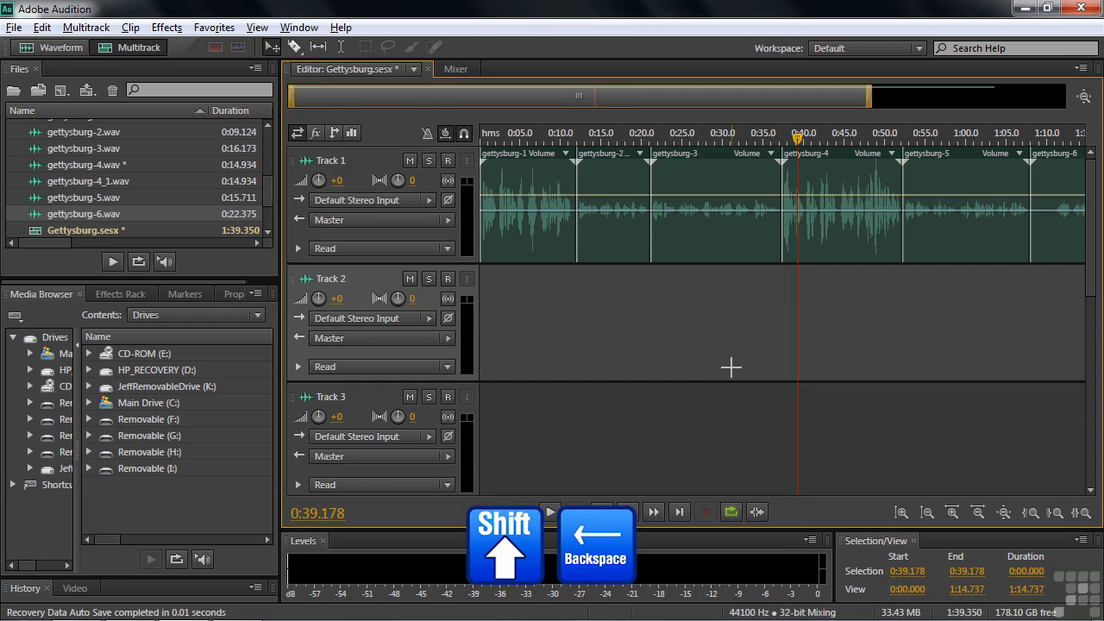
Step: Ripple delete the gettysburg-3 clip on Track 1 so the following clips move up against gettysburg-2
{"action": "left_click", "coordinate": [717, 164]}
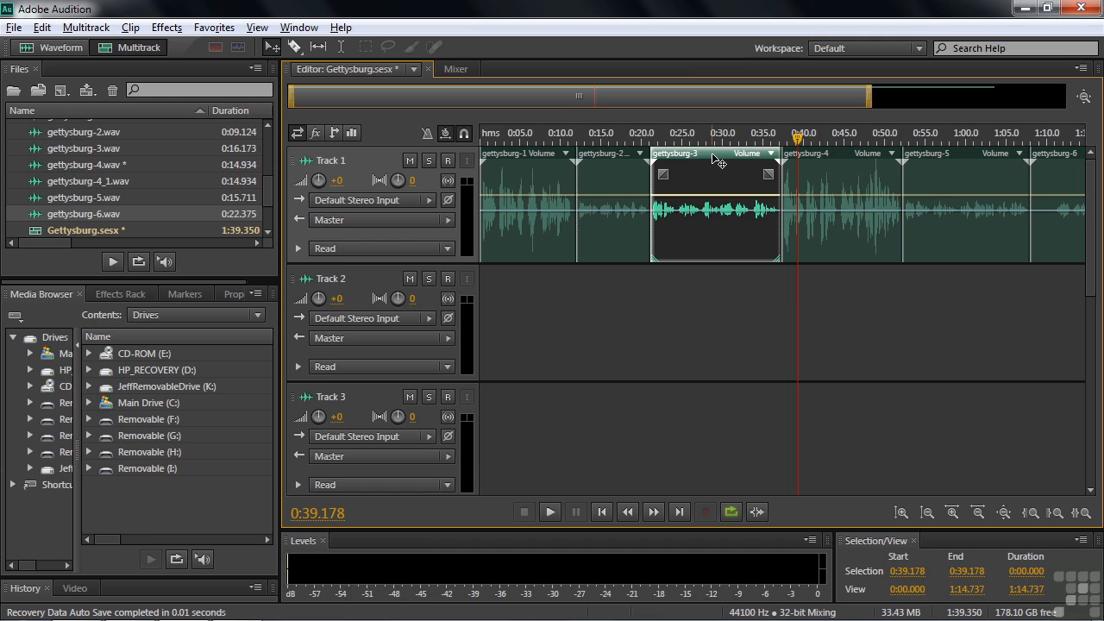
{"action": "key", "text": "shift+BackSpace"}
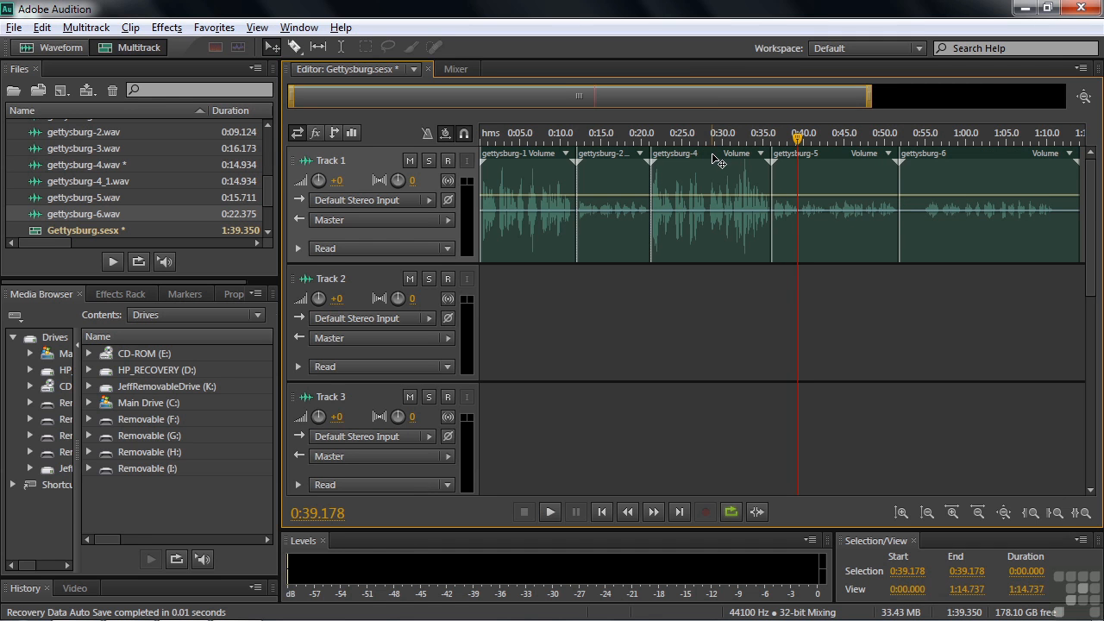